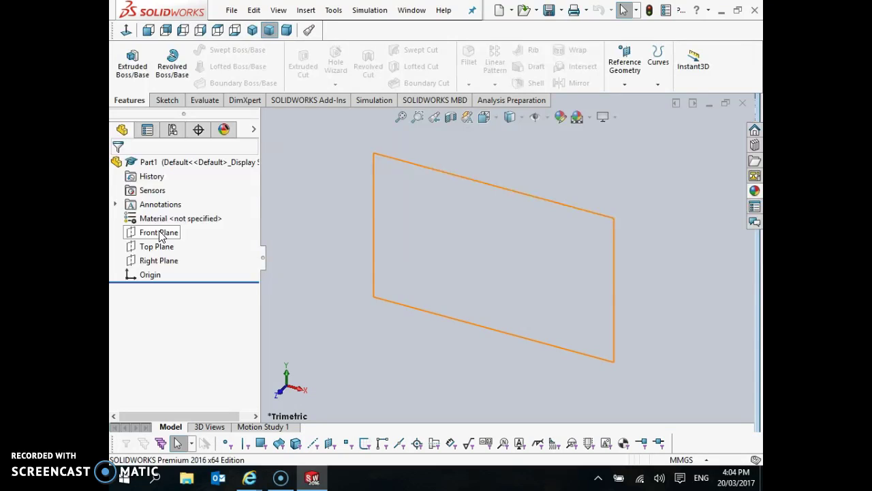
Step: Make the Top Plane visible and orient the view normal to it
click(162, 251)
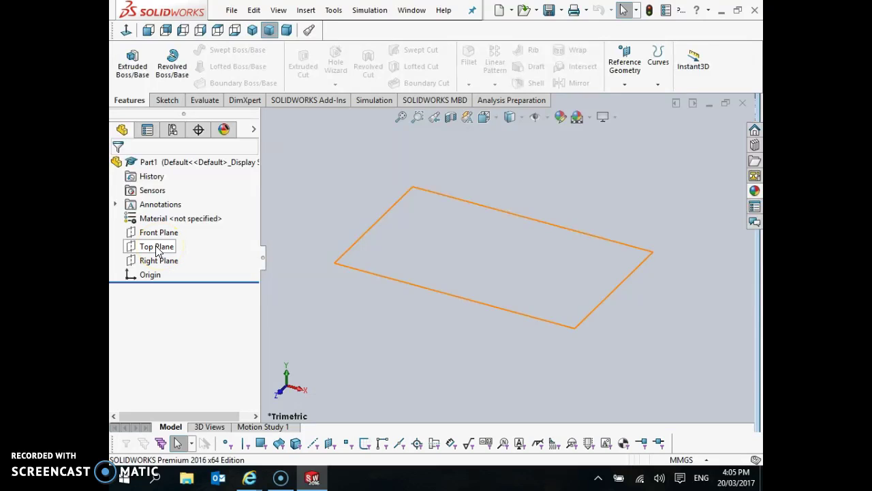
click(156, 252)
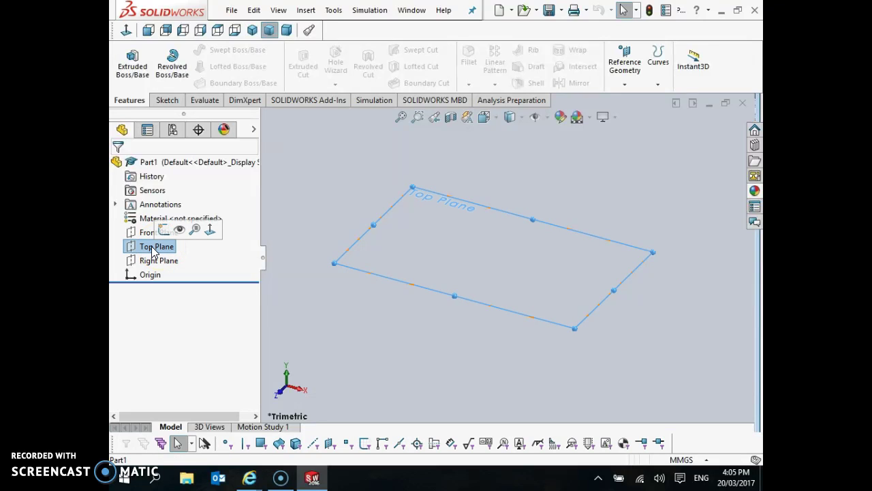
click(152, 246)
right_click(151, 248)
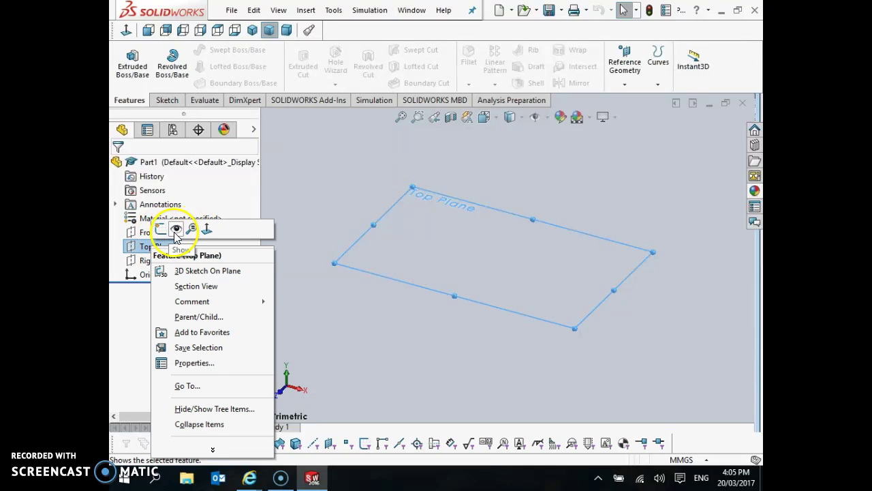
click(177, 232)
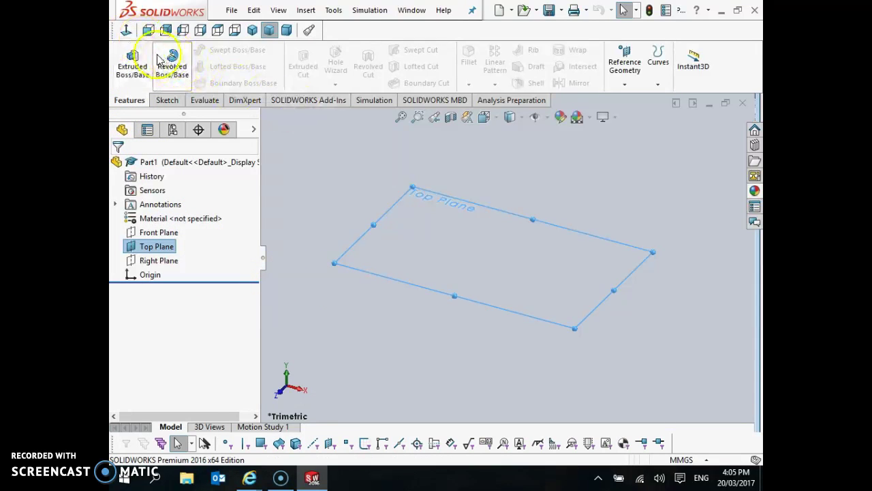
click(126, 31)
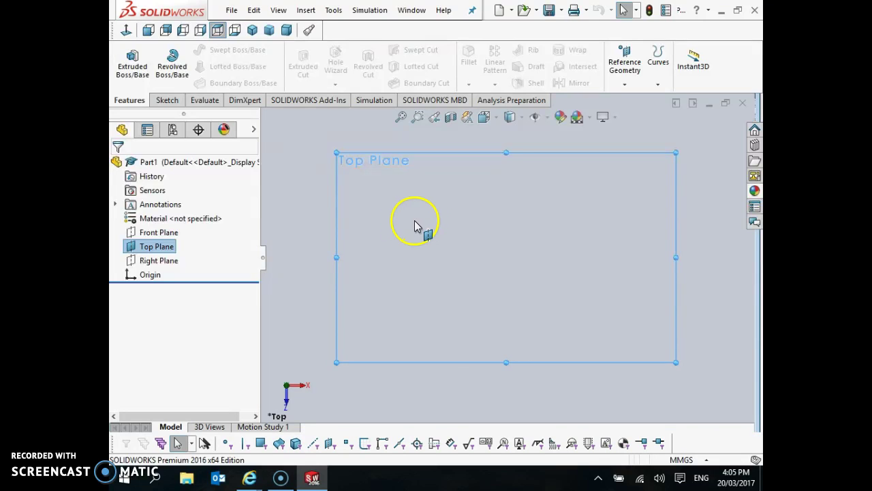
Step: Sketch a center rectangle on the Top Plane, centred on the origin and about 91 mm wide
click(169, 101)
click(168, 104)
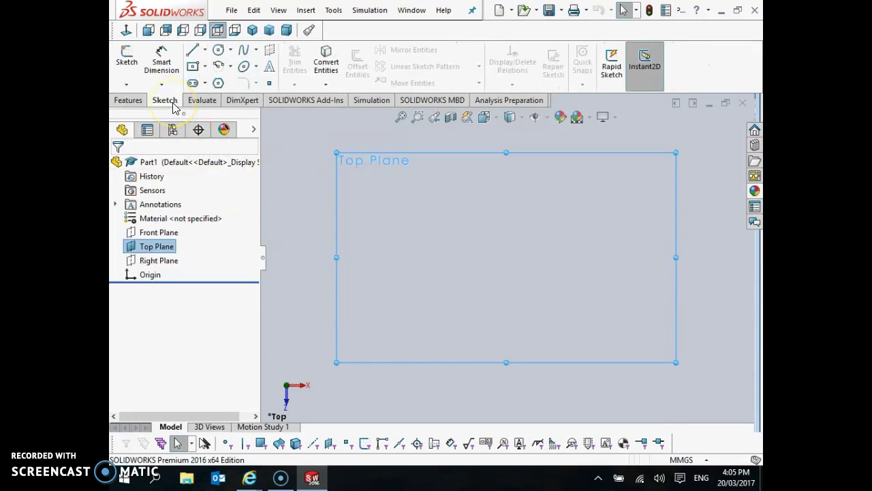
click(204, 66)
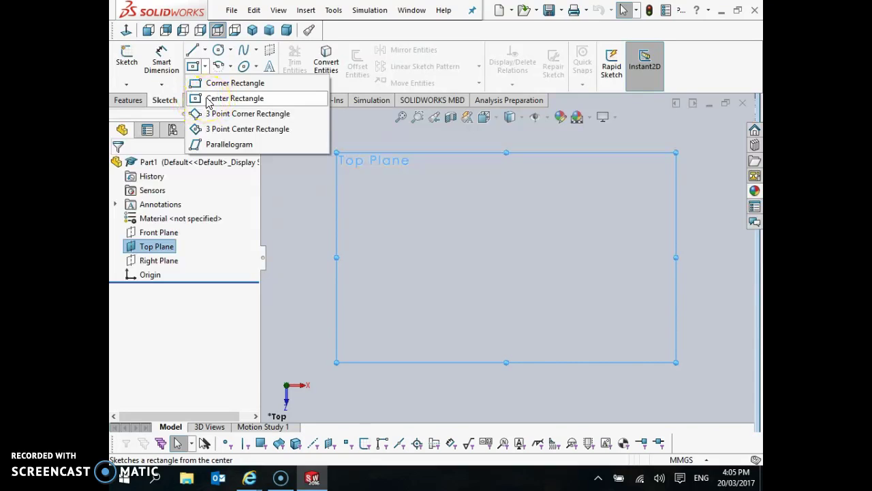
click(209, 100)
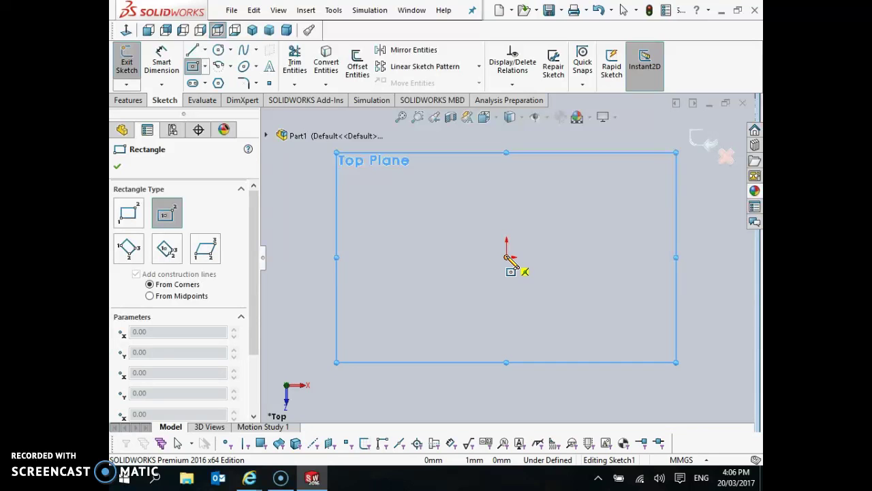
drag(507, 258, 593, 171)
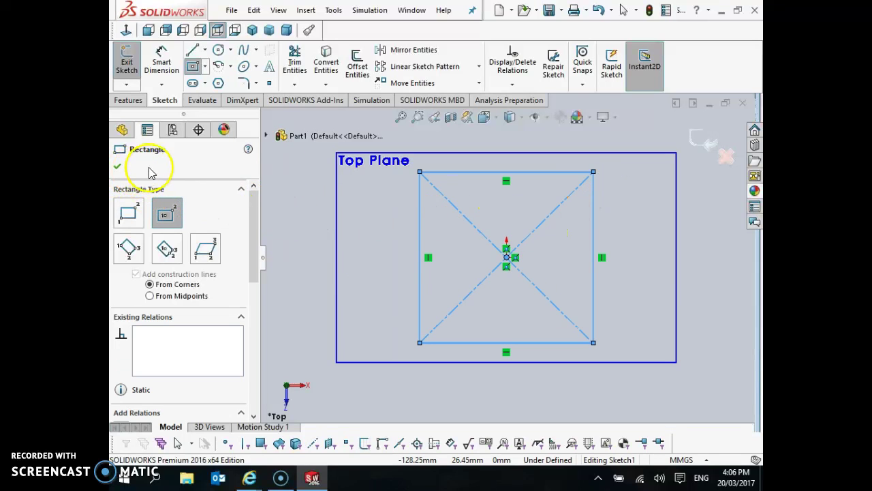
drag(259, 234, 238, 218)
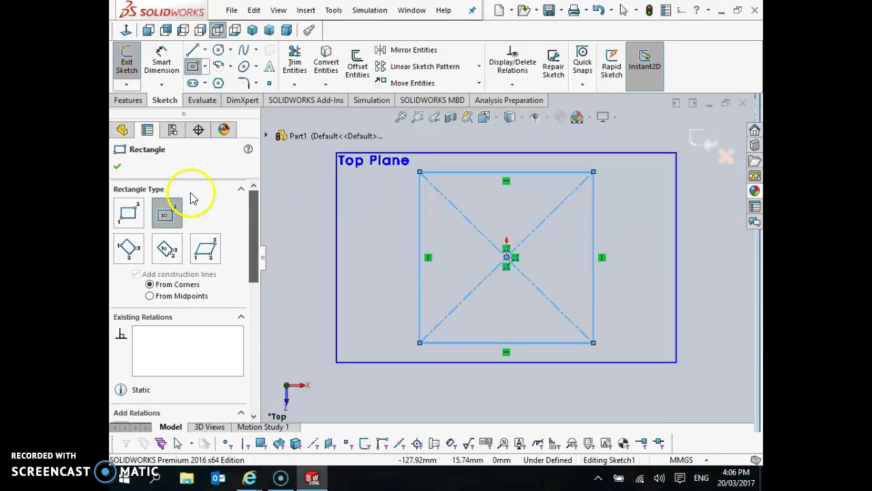
click(118, 168)
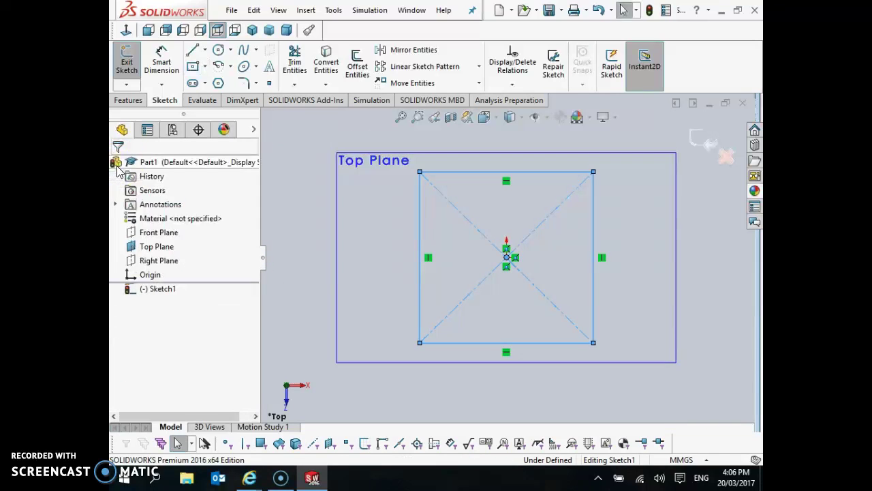
Step: Dimension the rectangle's upper horizontal edge and set its length to 100 mm
click(163, 66)
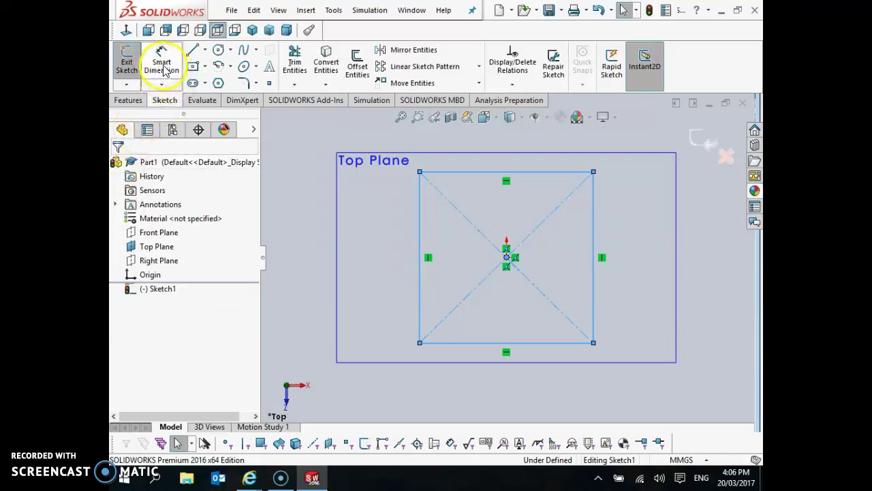
click(536, 174)
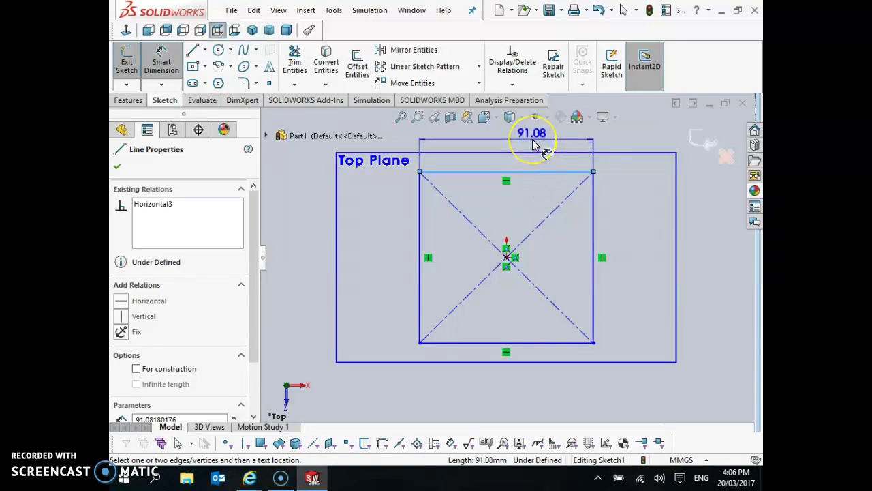
click(535, 145)
text(1)
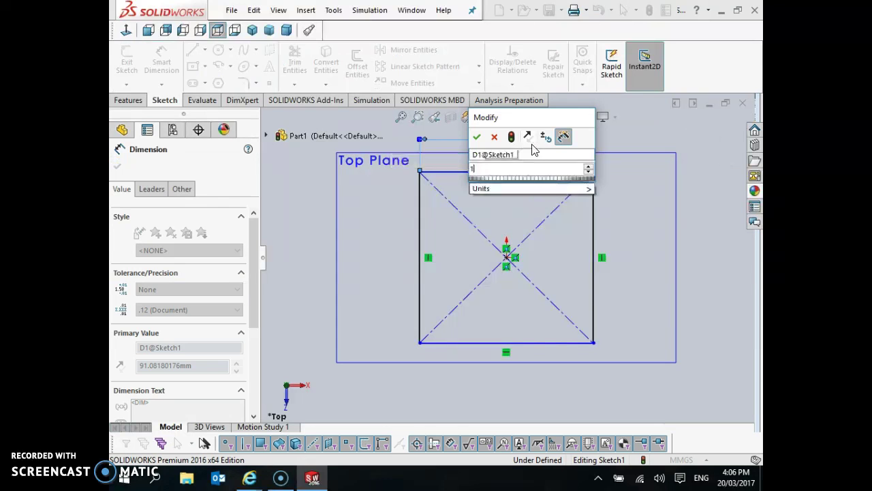
text(00)
key(Return)
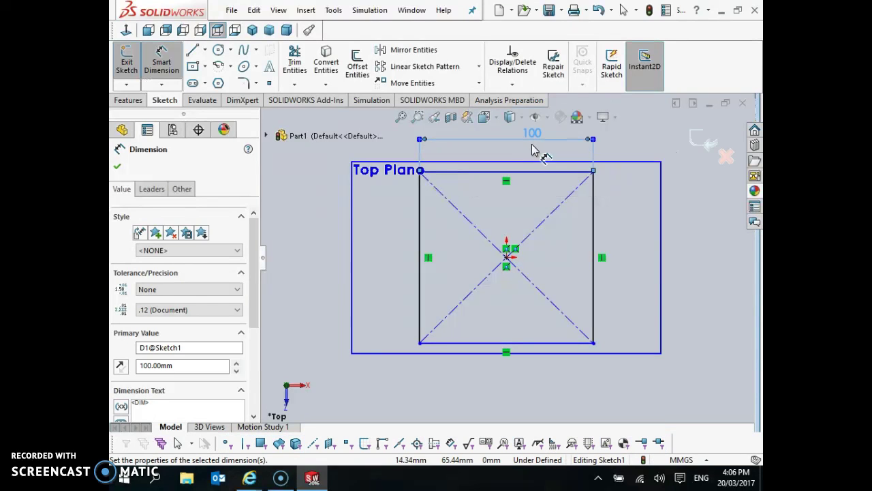
Step: Dimension the rectangle's right vertical edge and set its length to 100 mm
click(595, 203)
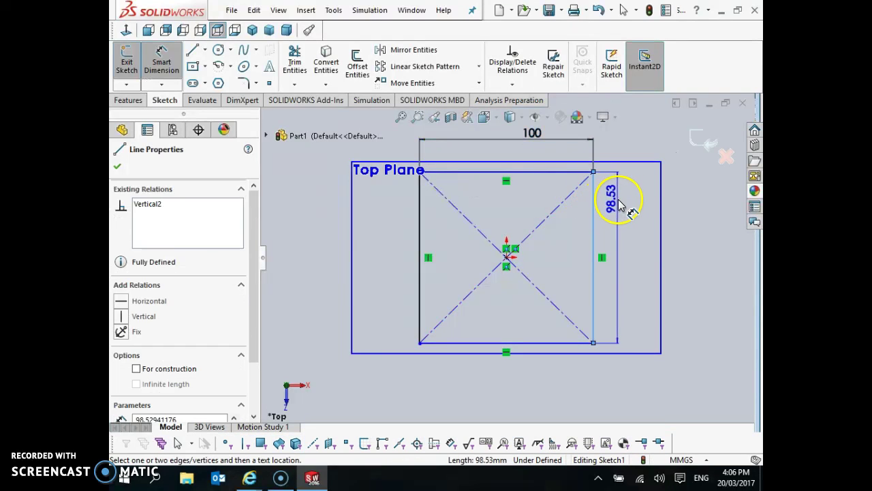
click(617, 203)
text(100)
key(Return)
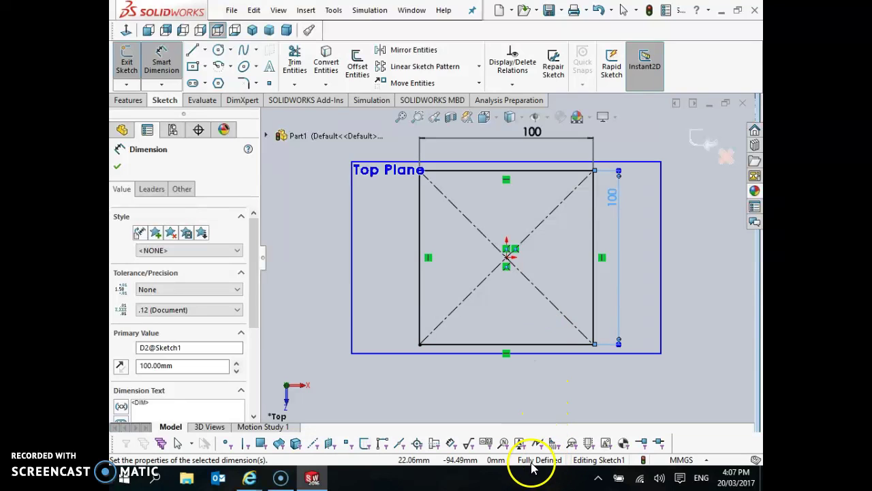
click(117, 166)
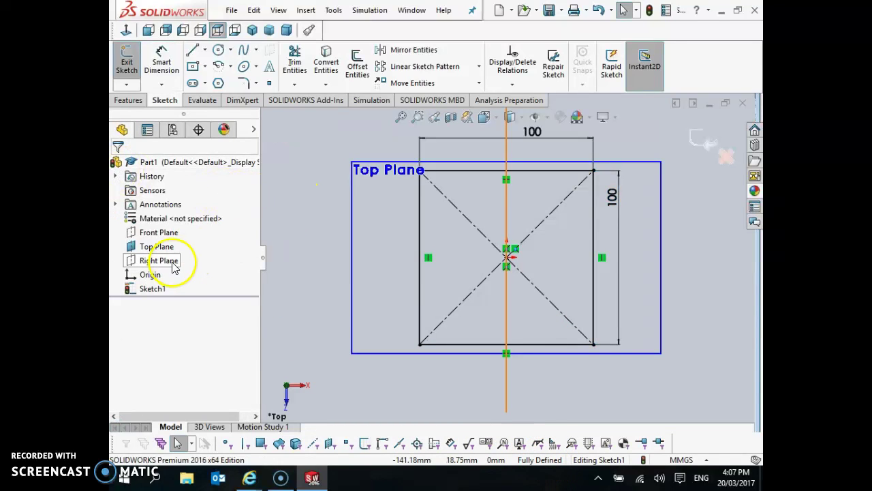
Step: Hide the Top Plane so only the sketch geometry is displayed
click(152, 251)
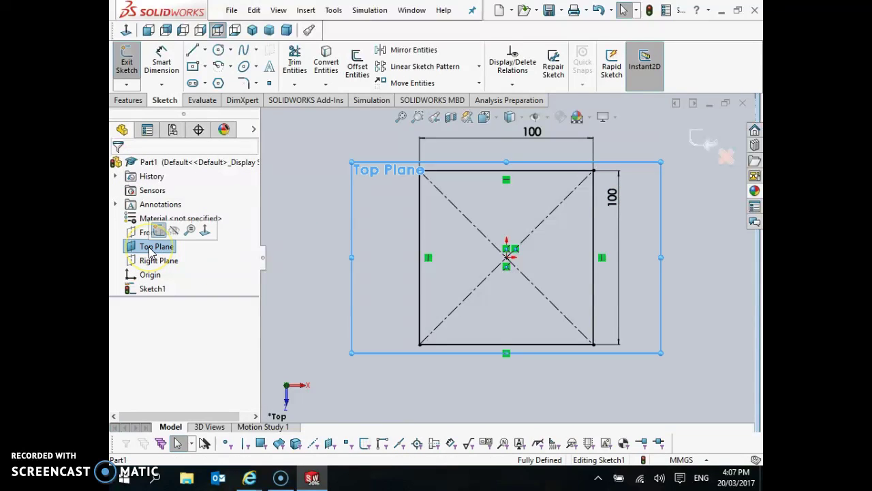
right_click(151, 251)
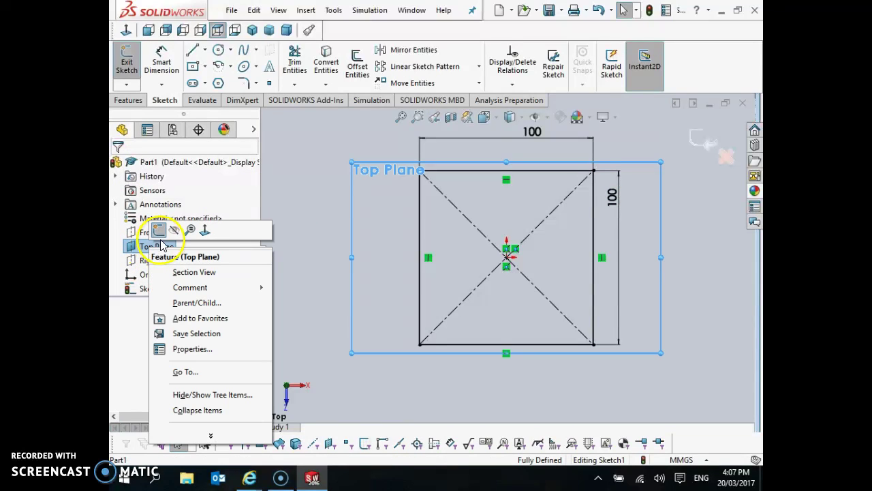
click(176, 231)
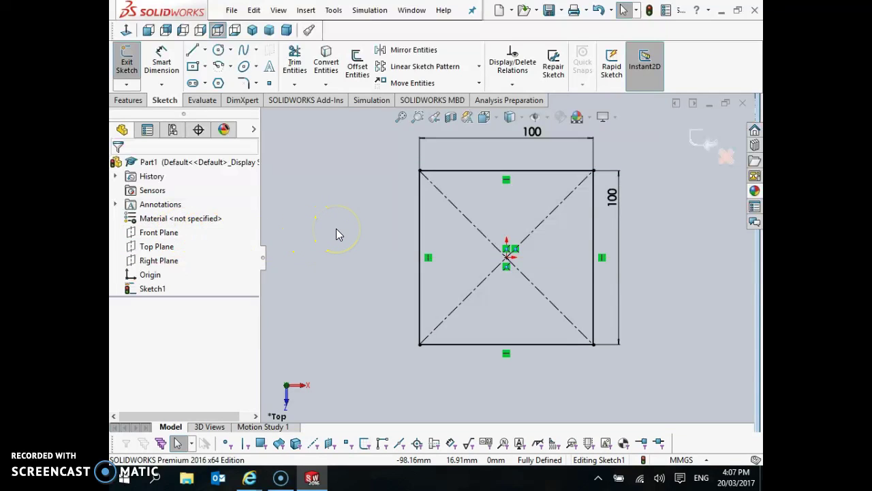
Step: Reposition the vertical and horizontal dimension labels closer to the middle of their edges and exit the sketch
scroll(440, 255, up, 2)
scroll(617, 280, down, 1)
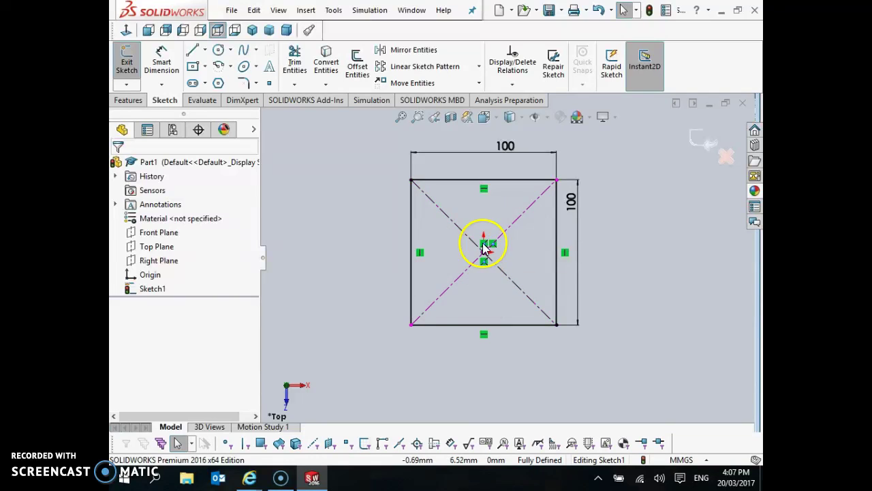
drag(580, 200, 581, 266)
click(505, 147)
drag(505, 147, 488, 147)
click(646, 211)
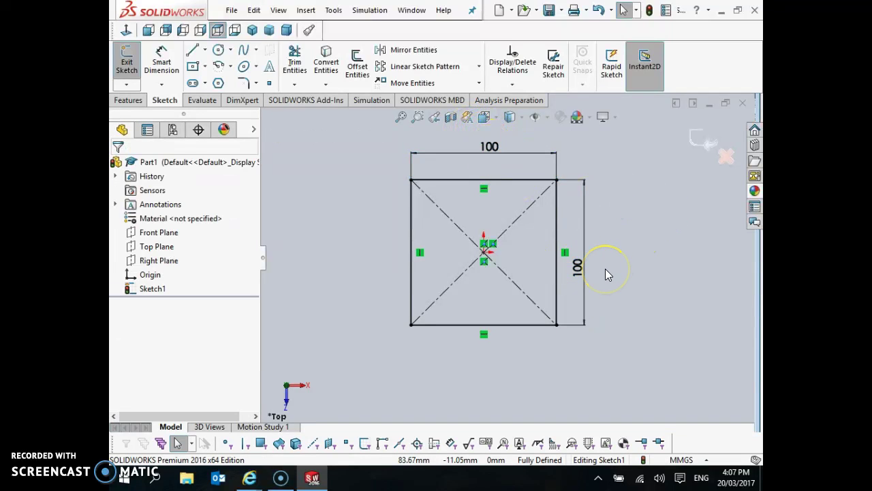
click(129, 65)
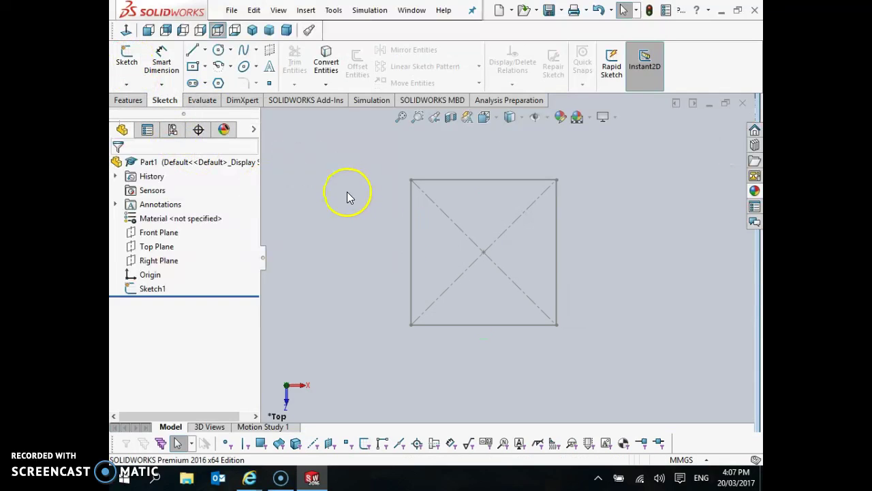
Step: Extrude the square sketch as a boss with a Blind depth of 50 mm from the sketch plane
click(129, 100)
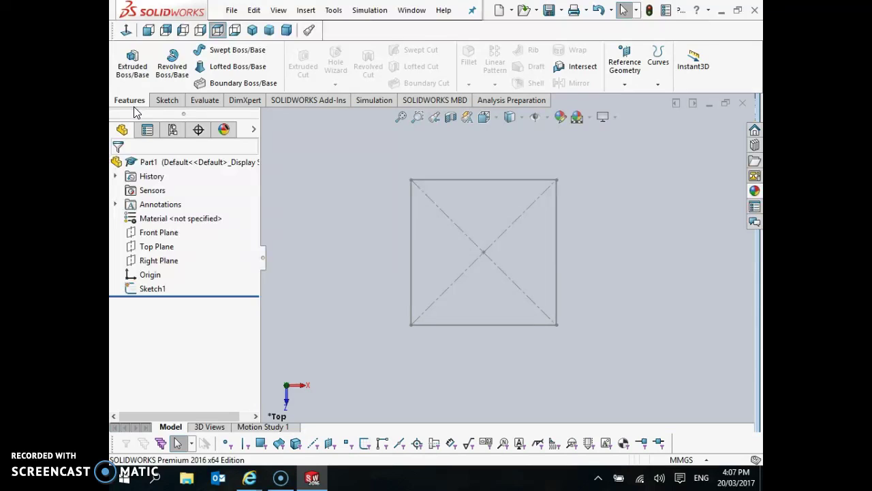
click(133, 70)
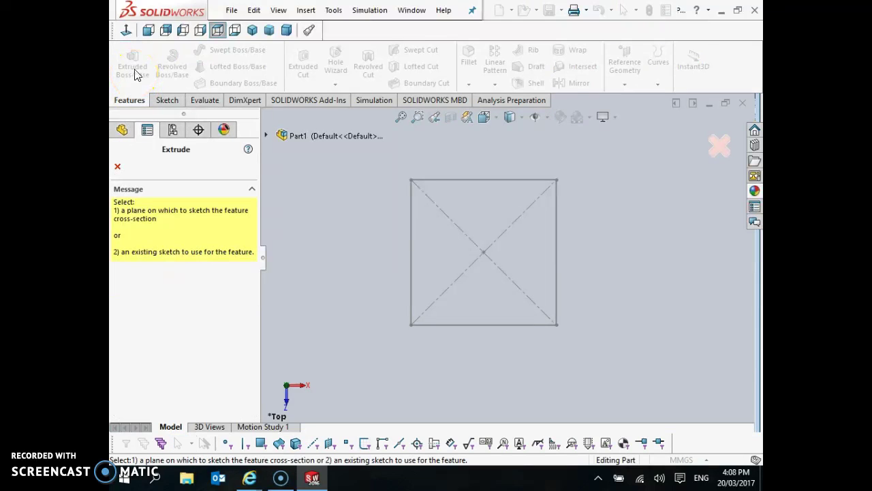
click(412, 254)
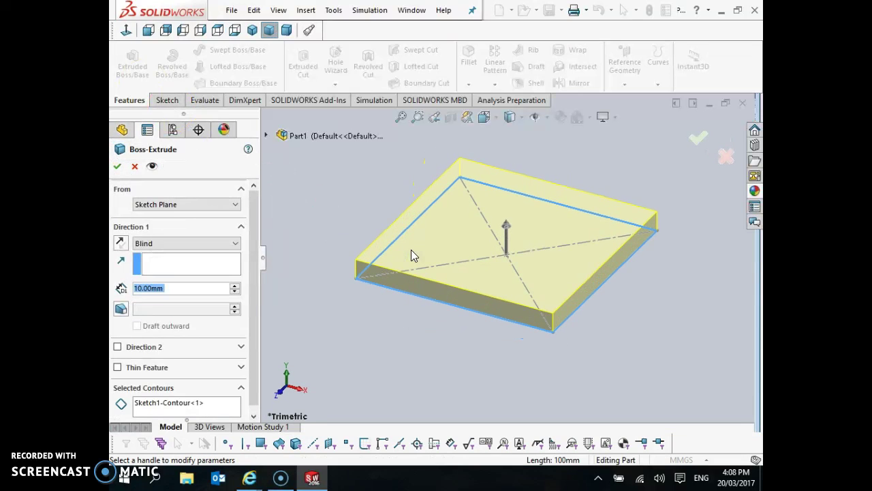
click(197, 289)
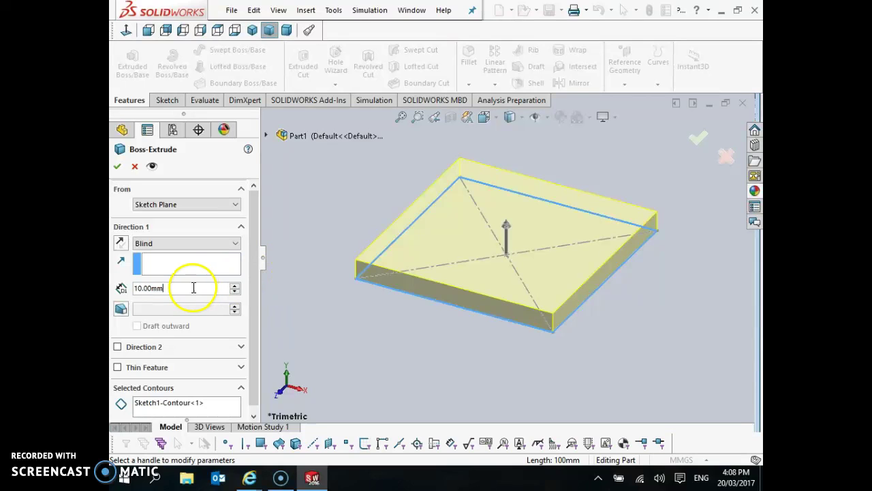
double_click(182, 288)
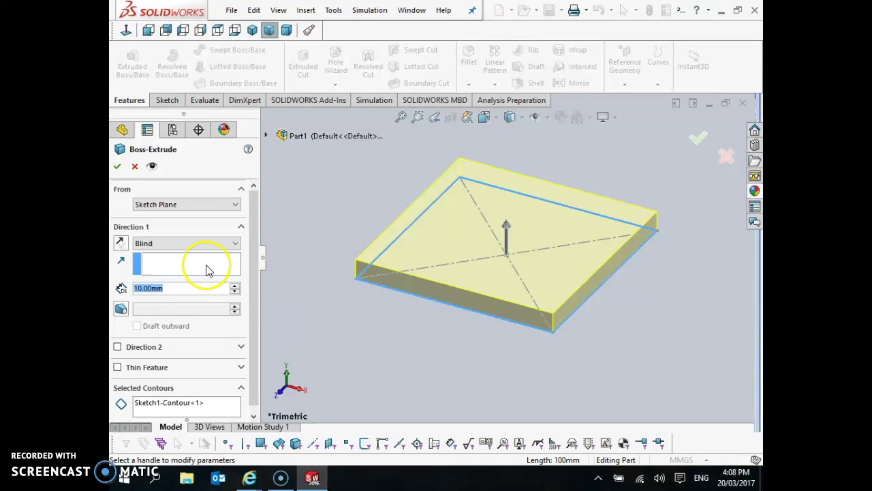
text(50)
key(Return)
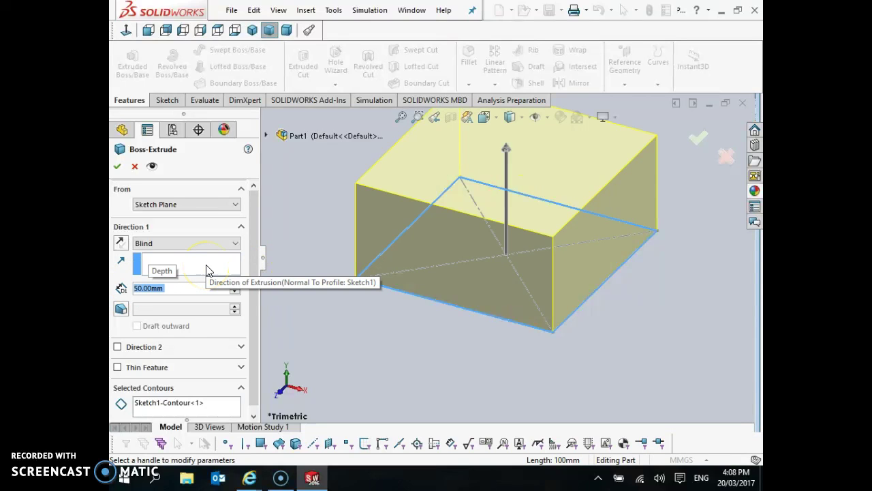
click(117, 167)
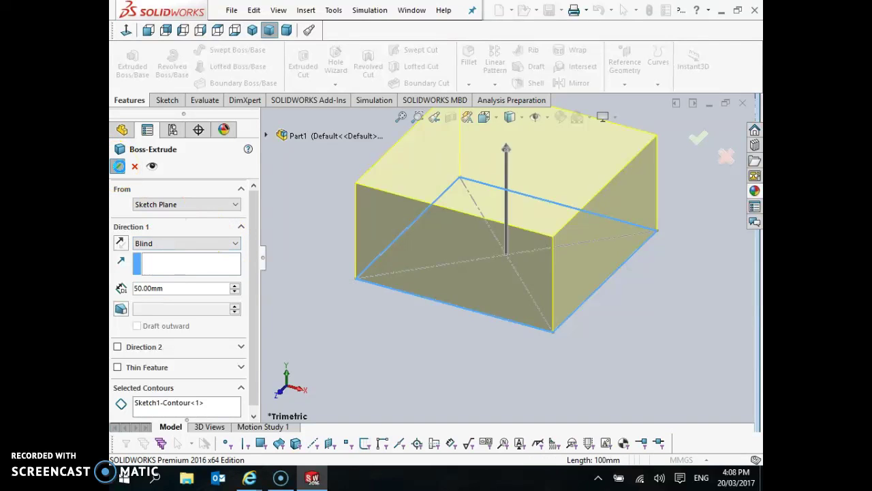
middle_click(354, 206)
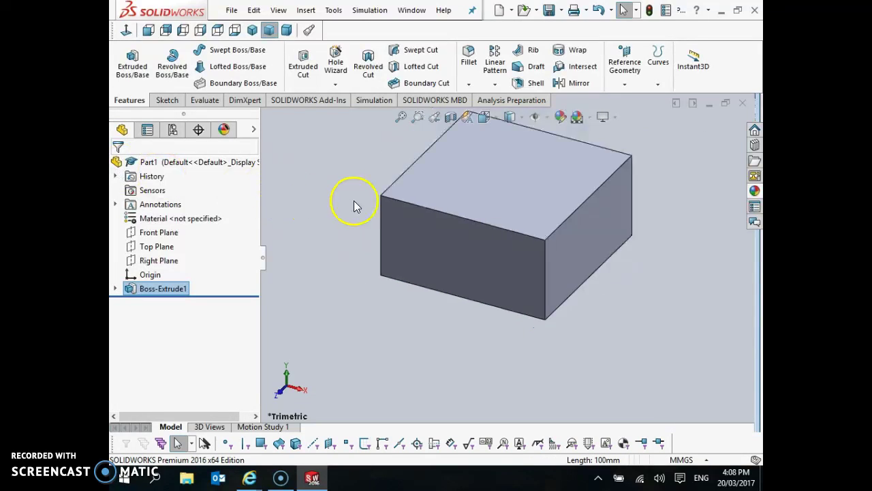
scroll(358, 200, up, 2)
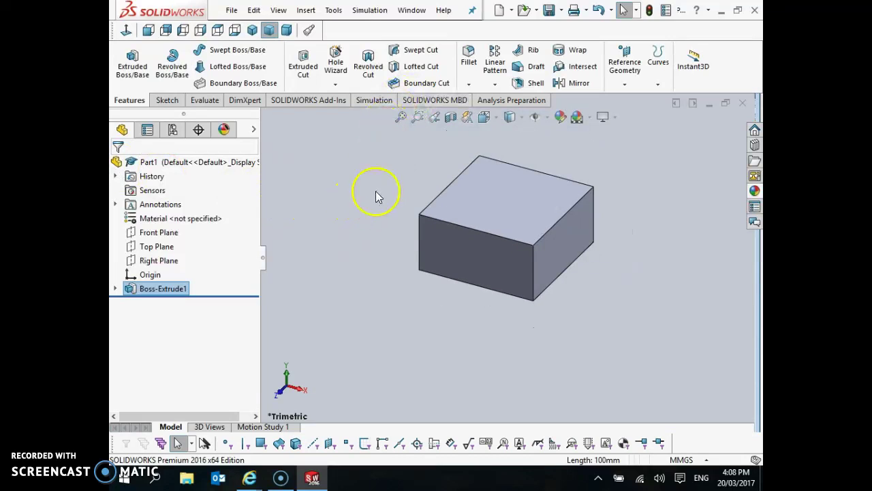
scroll(381, 218, up, 1)
scroll(386, 239, down, 2)
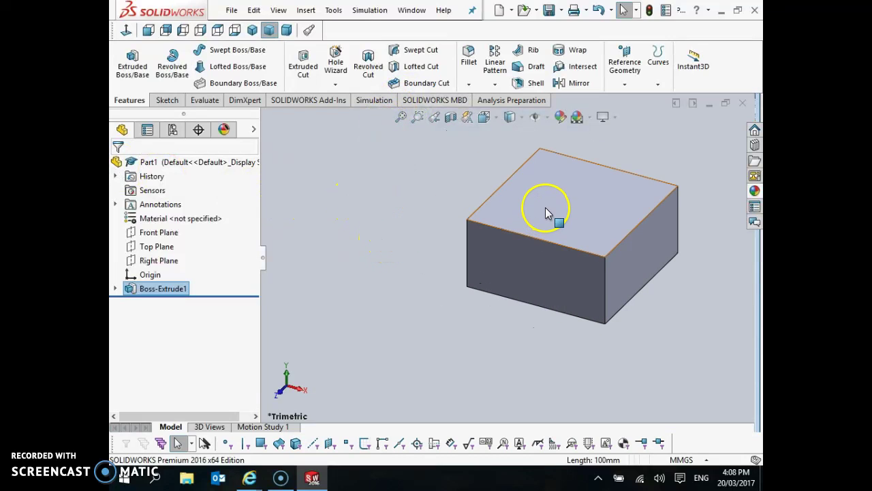
scroll(543, 209, down, 2)
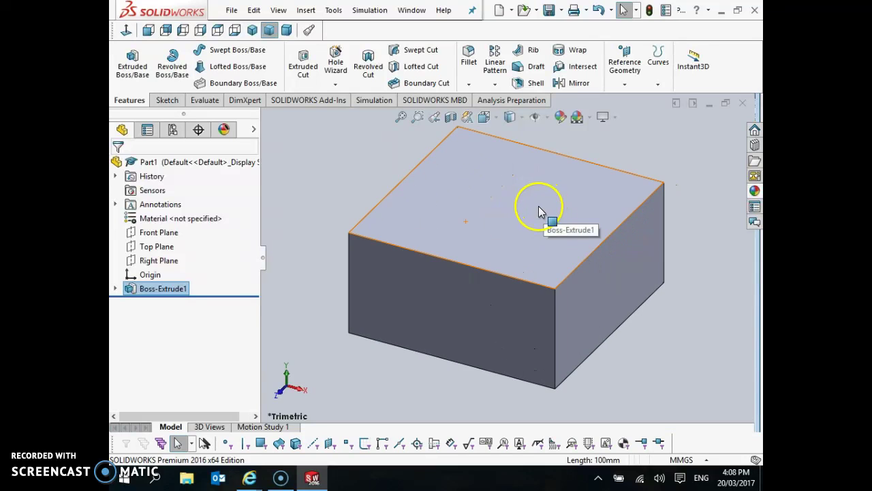
Step: Save the part as Block 1 in the de4103 folder inside Videos, keeping the Part file type
click(232, 10)
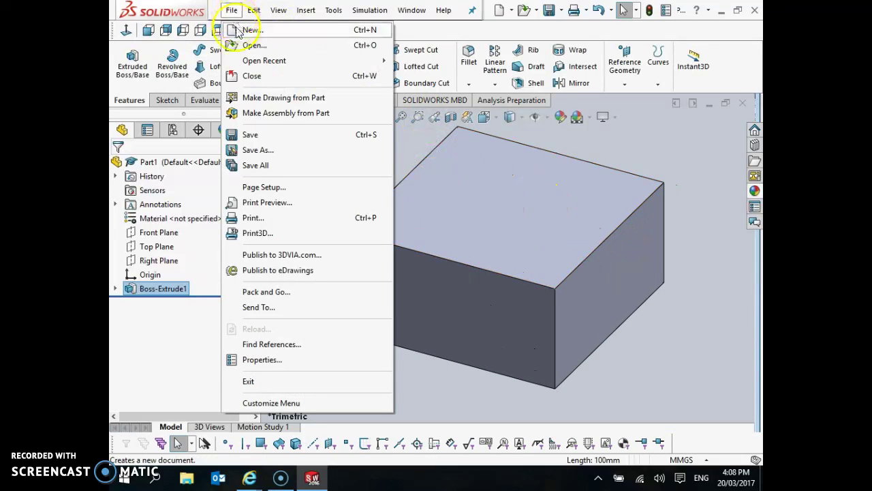
click(277, 151)
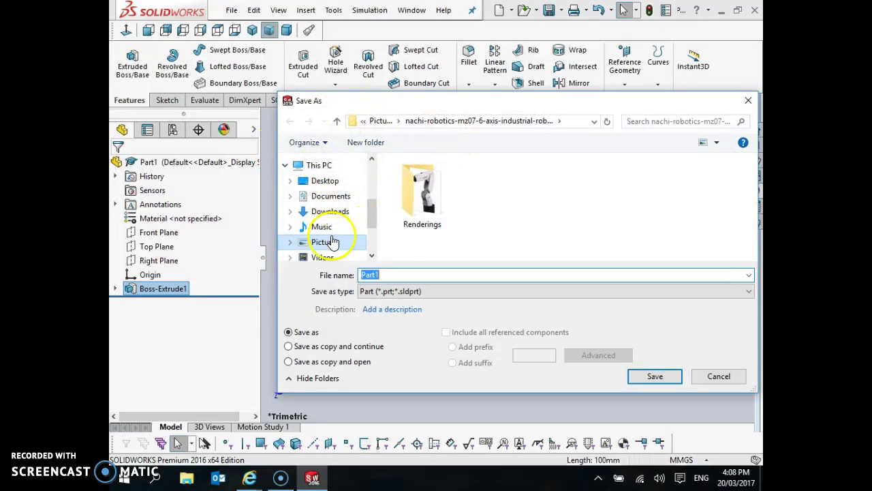
drag(371, 204, 362, 228)
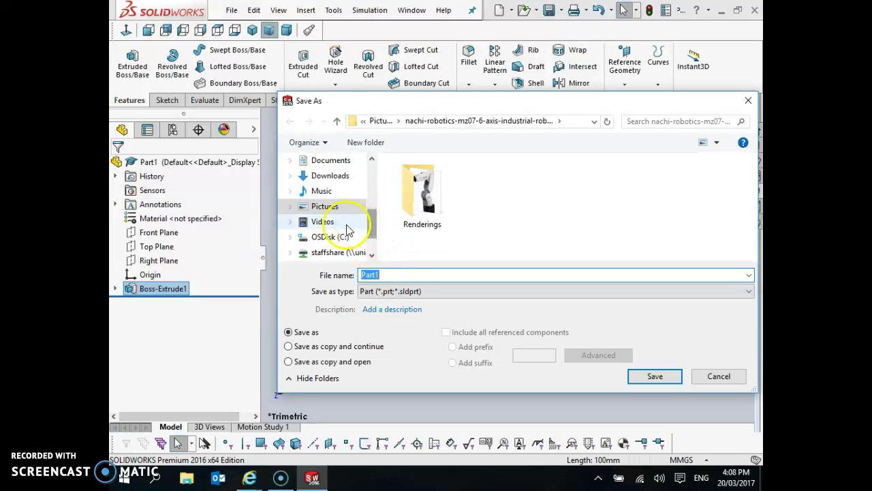
click(325, 224)
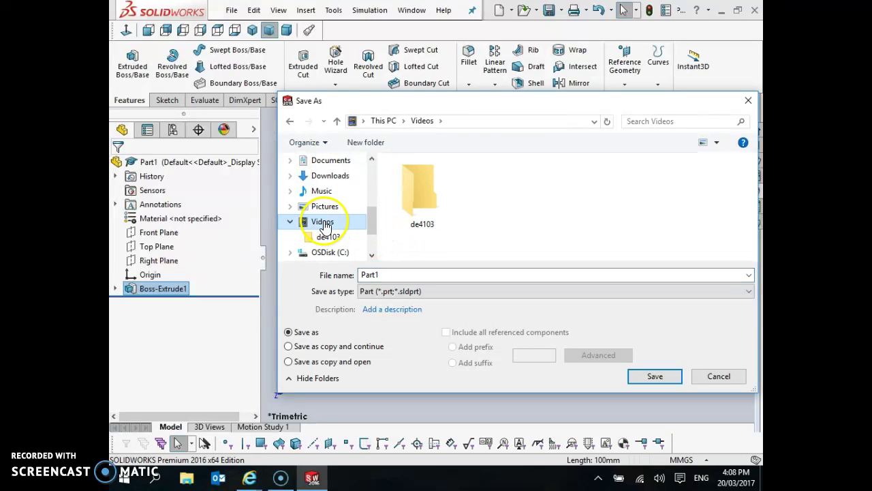
double_click(414, 204)
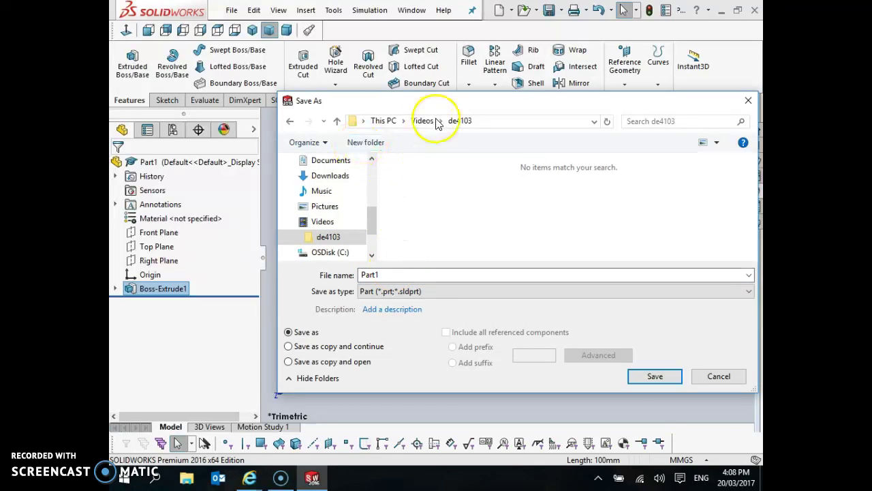
double_click(383, 275)
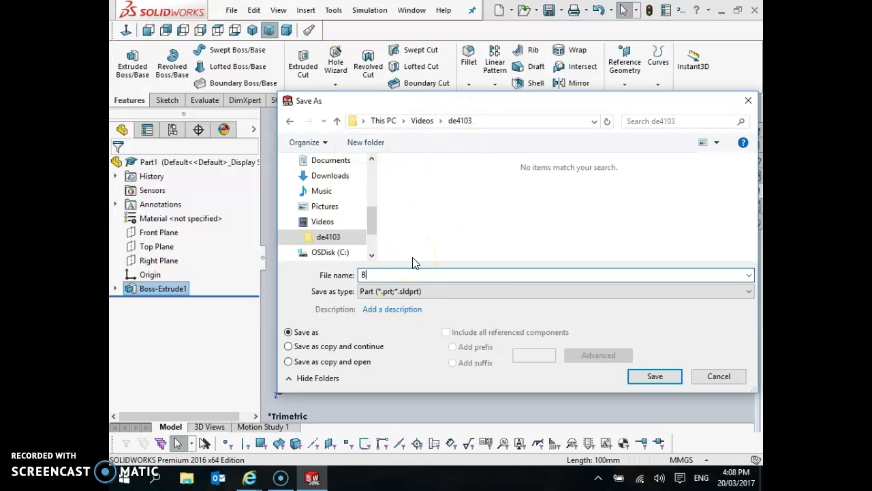
text(Block 1)
click(655, 379)
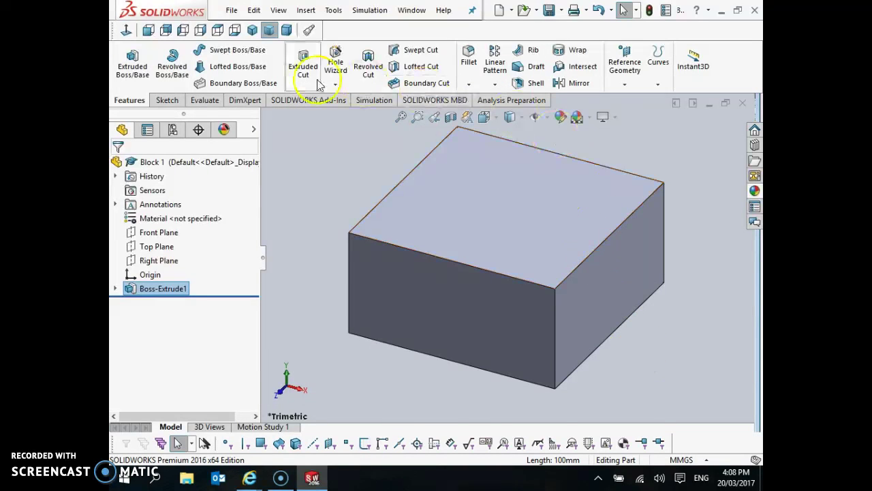
Step: Orient the block to the Top view and open the boss extrusion's base sketch for editing
click(270, 33)
click(286, 30)
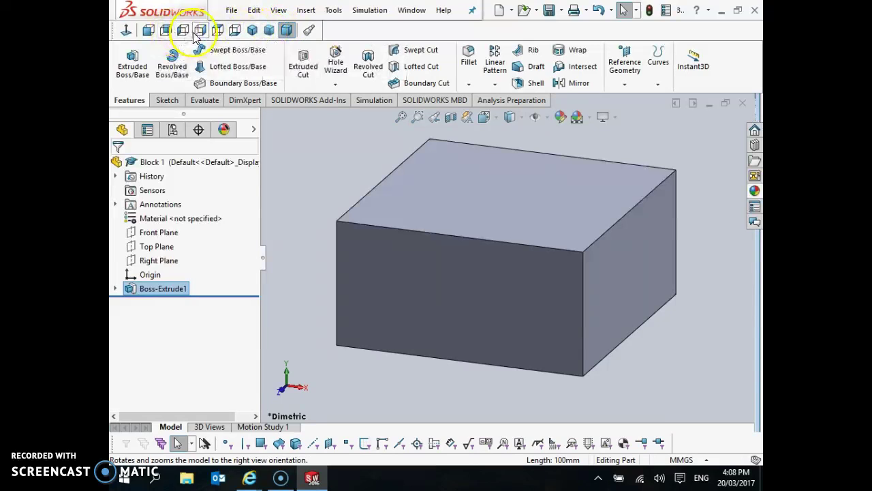
click(218, 31)
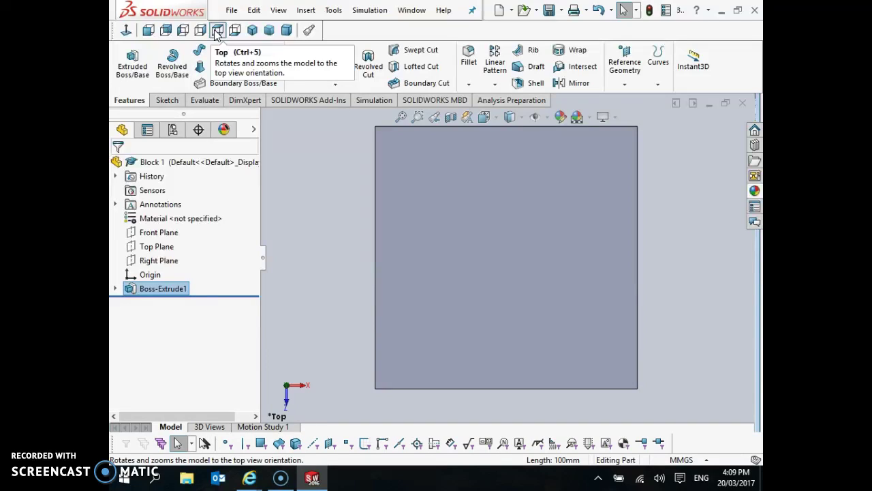
click(115, 289)
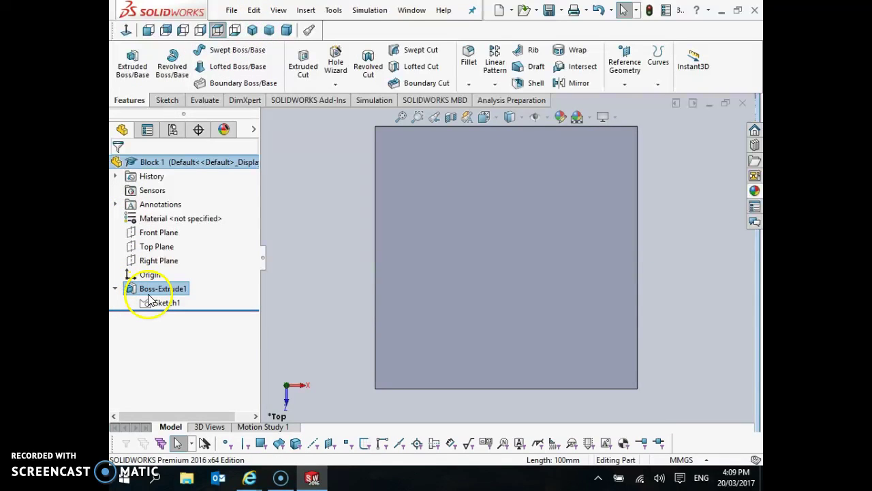
click(155, 303)
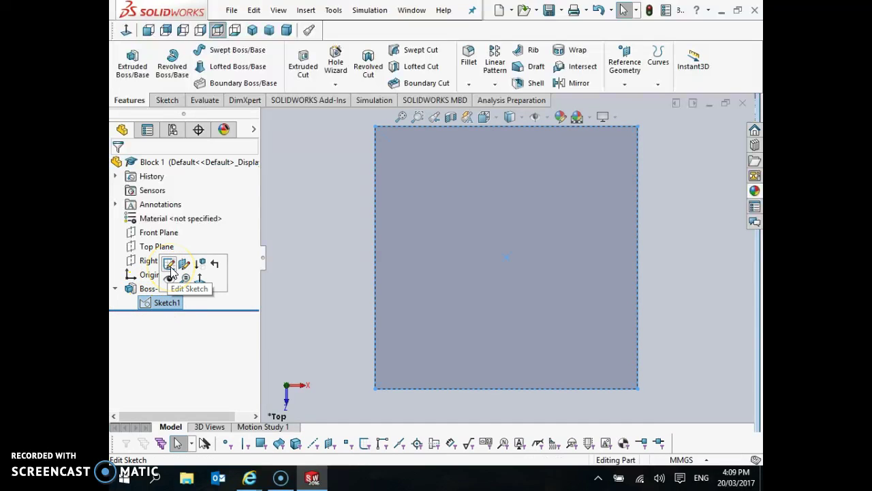
click(171, 270)
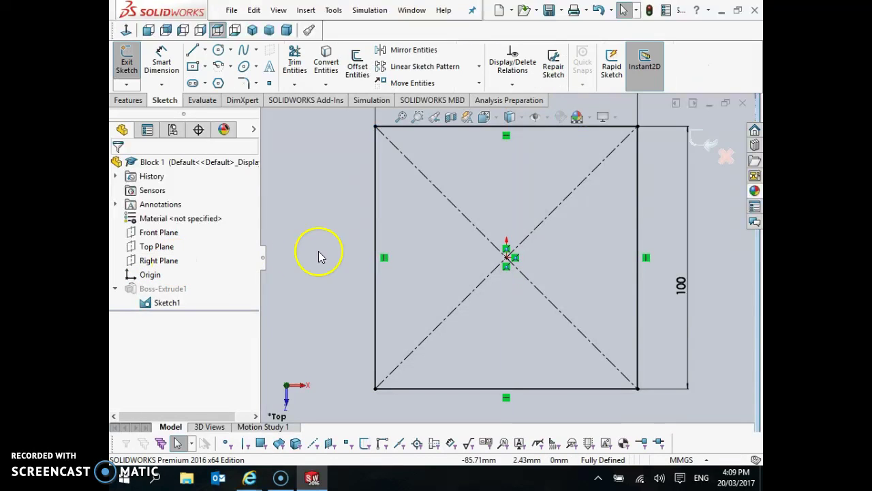
key(f)
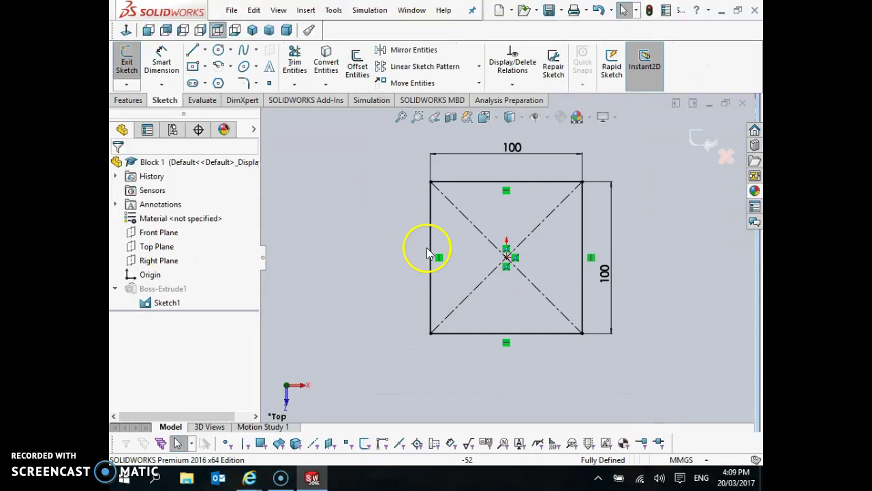
Step: Set the base rectangle's horizontal length to 200 mm and exit the sketch to rebuild the block
double_click(514, 156)
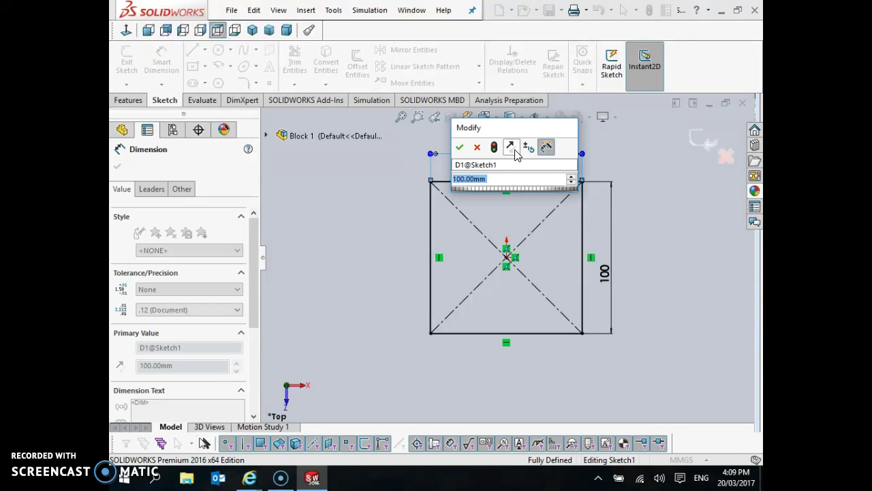
text(200)
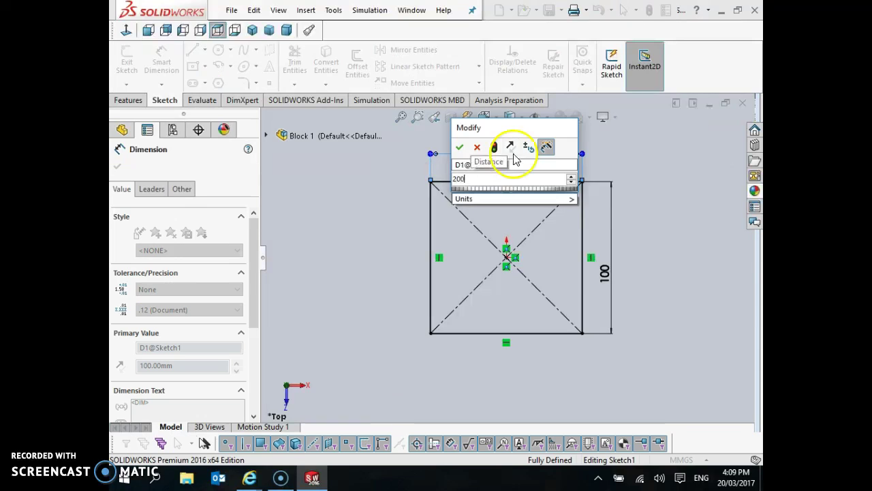
key(Return)
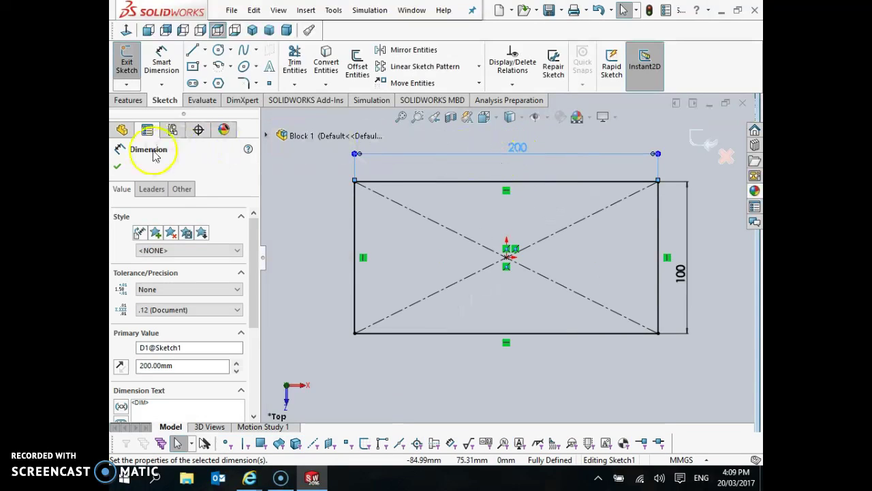
click(118, 166)
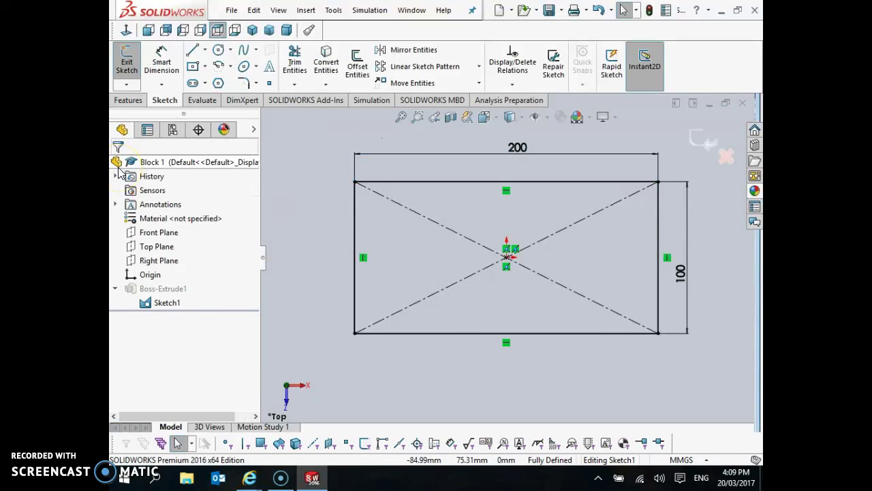
click(128, 65)
scroll(529, 249, up, 2)
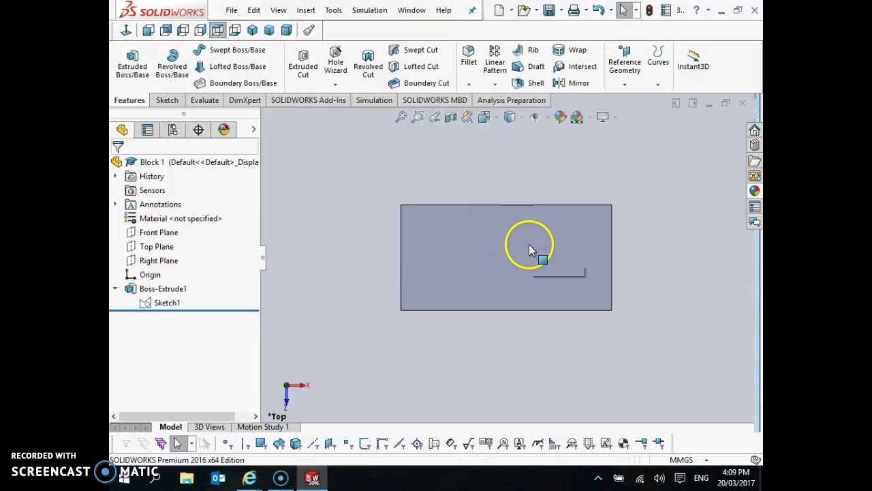
Step: Save the lengthened block as a separate part named Block 2 in the de4103 folder
click(287, 30)
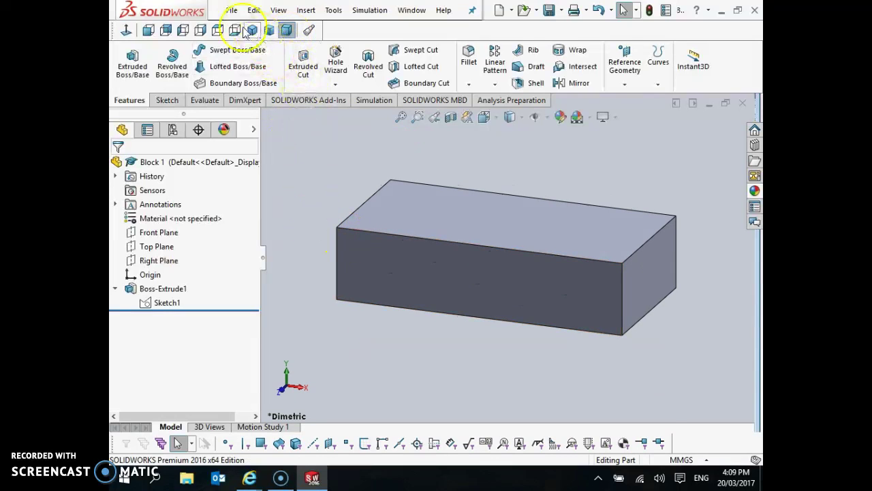
click(232, 10)
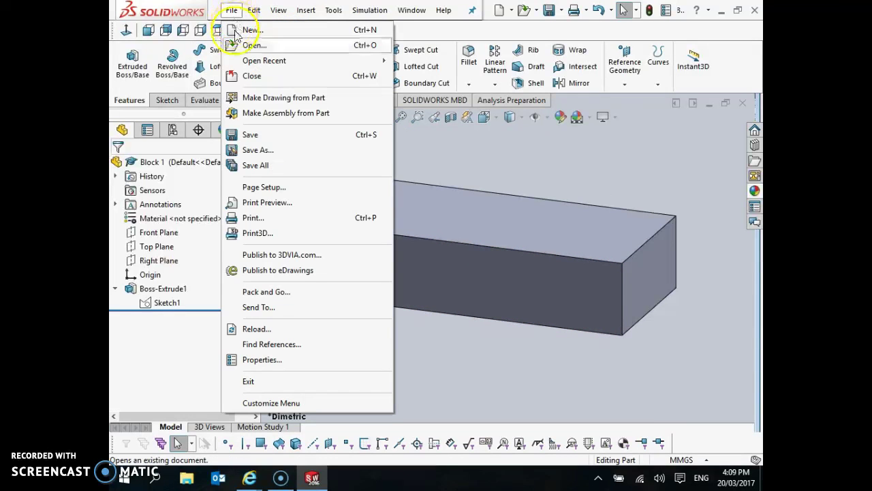
click(270, 152)
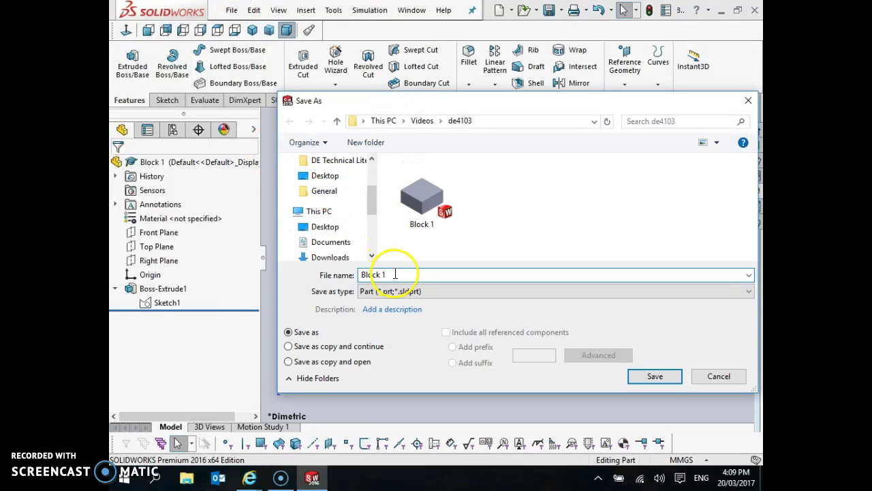
click(658, 377)
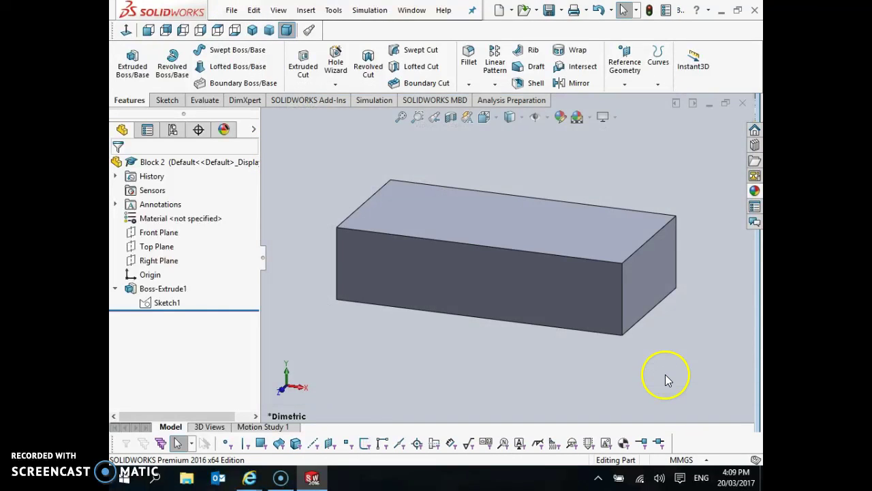
Step: Edit the extrusion's base sketch to set the rectangle's long side to 300 mm, and exit the sketch
click(165, 306)
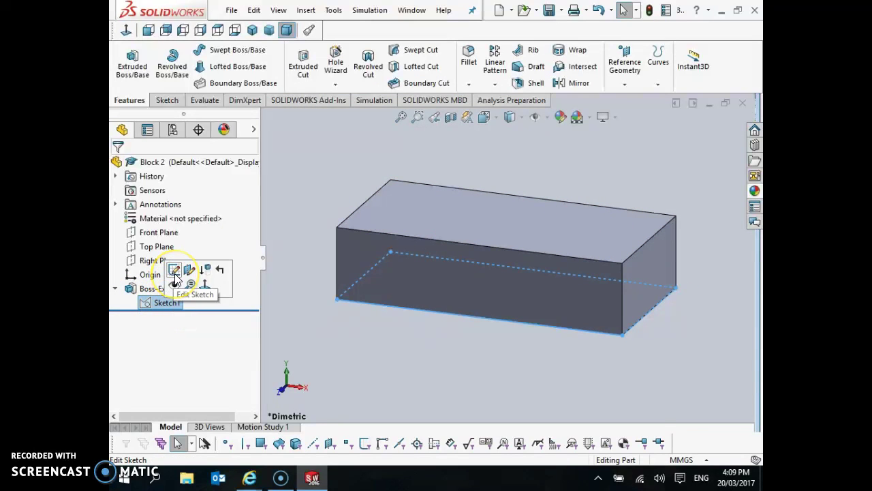
click(175, 273)
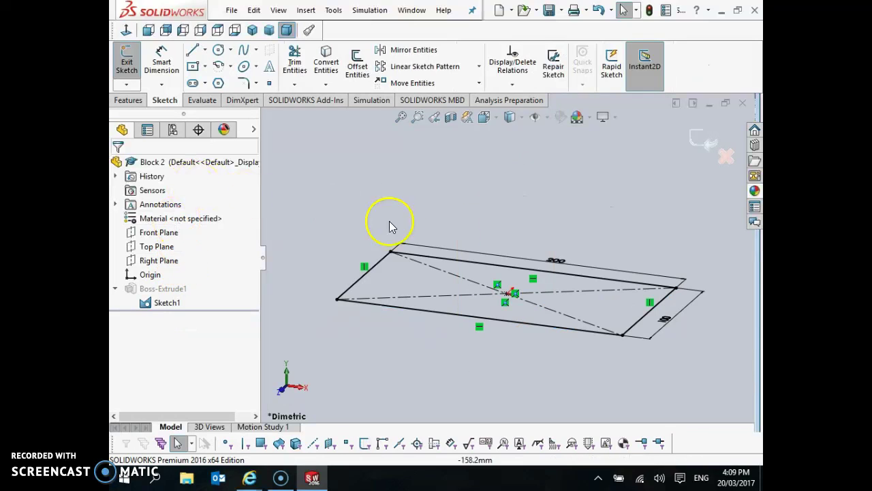
double_click(570, 266)
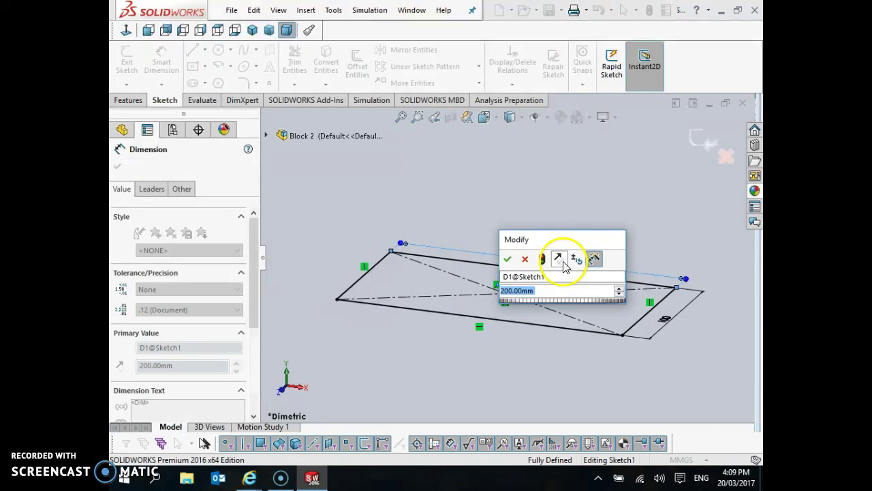
text(300)
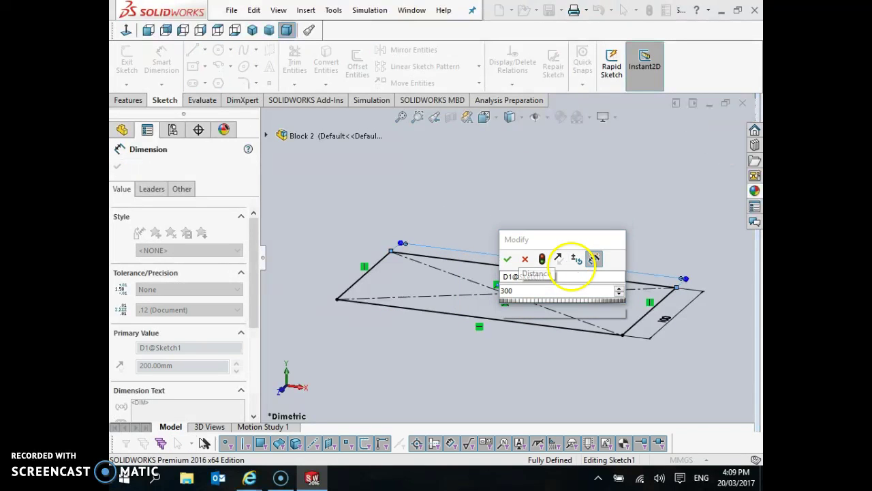
key(Return)
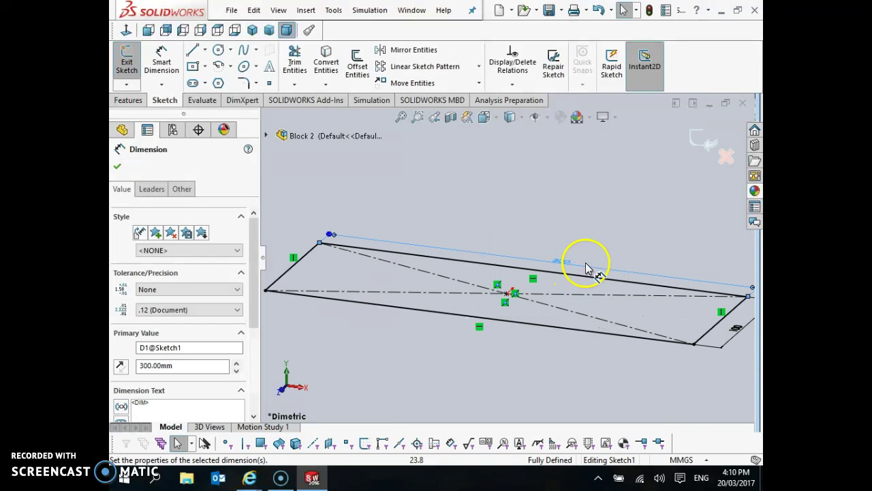
click(118, 167)
scroll(602, 249, up, 3)
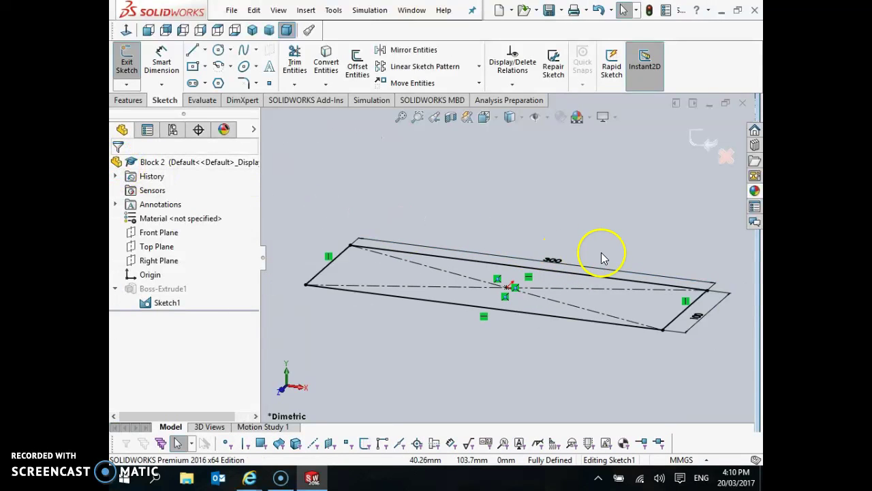
click(127, 67)
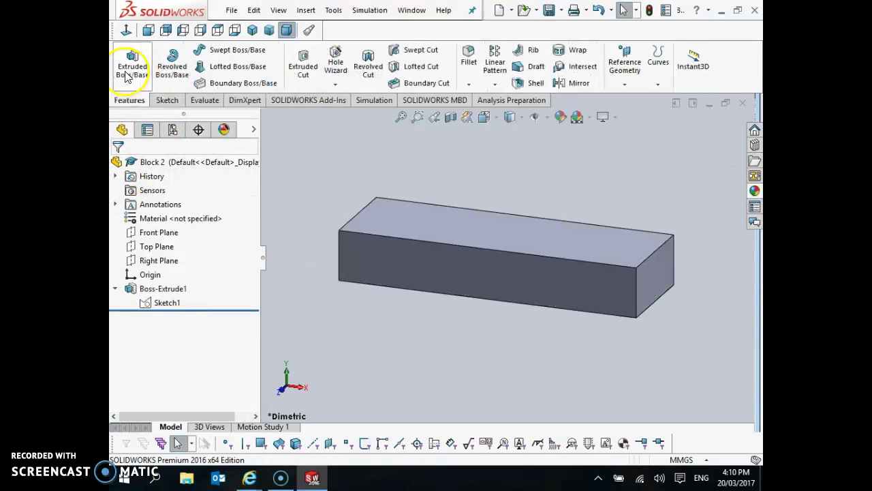
Step: Save the extended block as another part named Block 3 in the de4103 folder
click(231, 10)
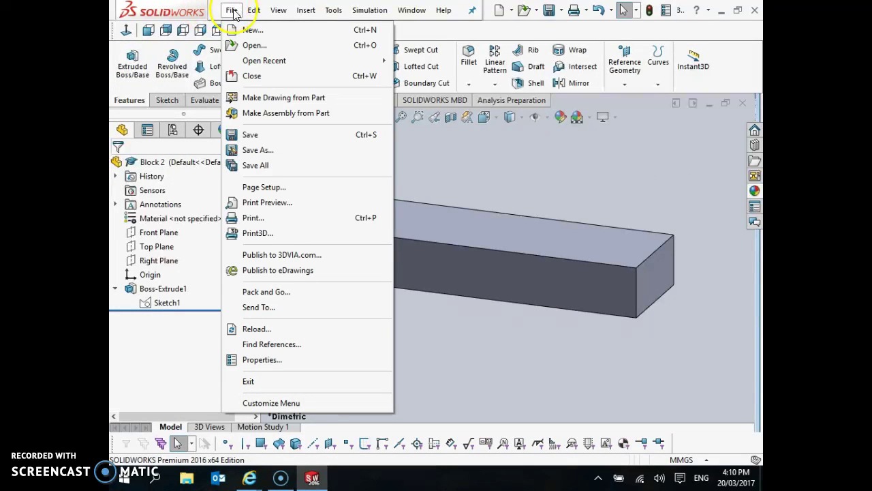
click(266, 151)
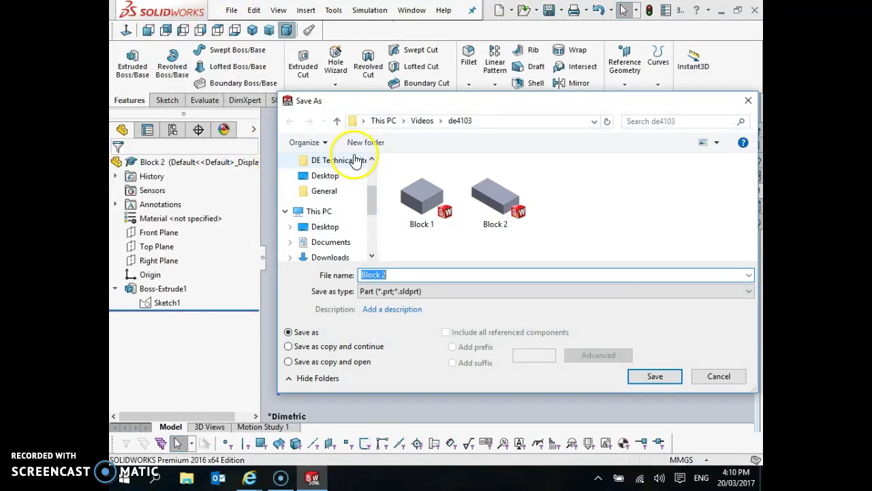
click(391, 274)
key(BackSpace)
text(3)
click(651, 374)
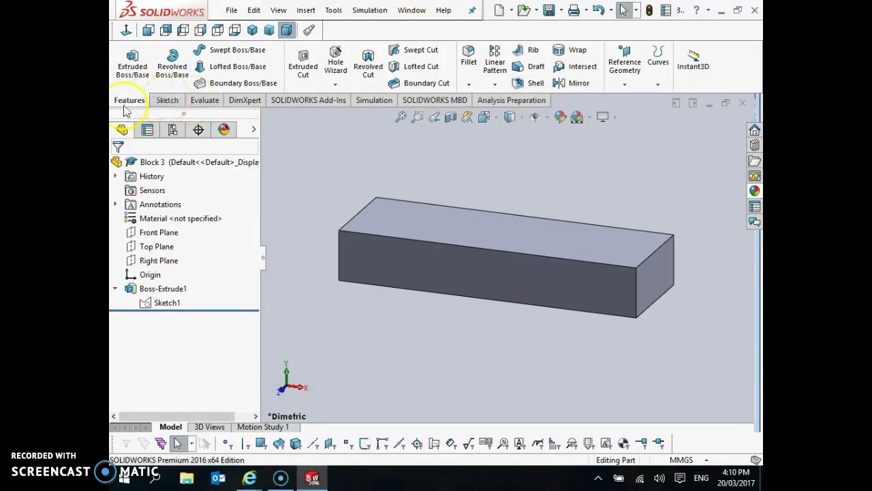
Step: Edit the extrusion's base sketch to lengthen the rectangle's long side, and exit the sketch to rebuild the block
click(169, 303)
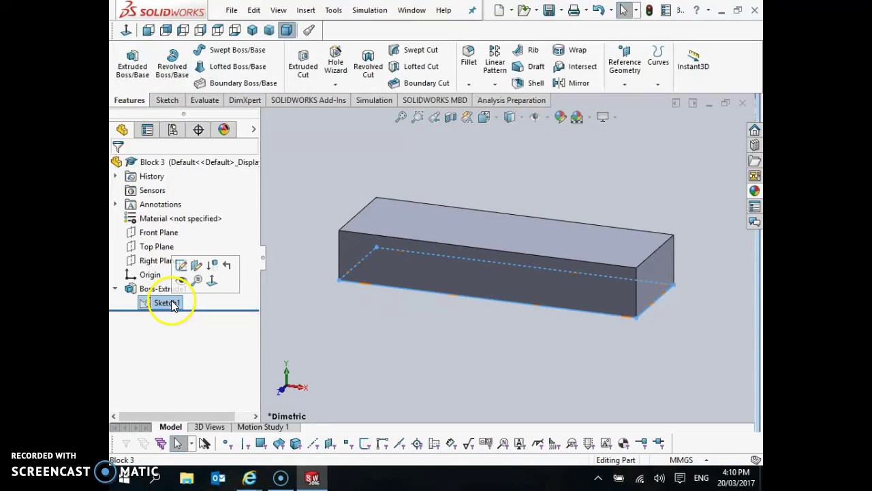
click(182, 266)
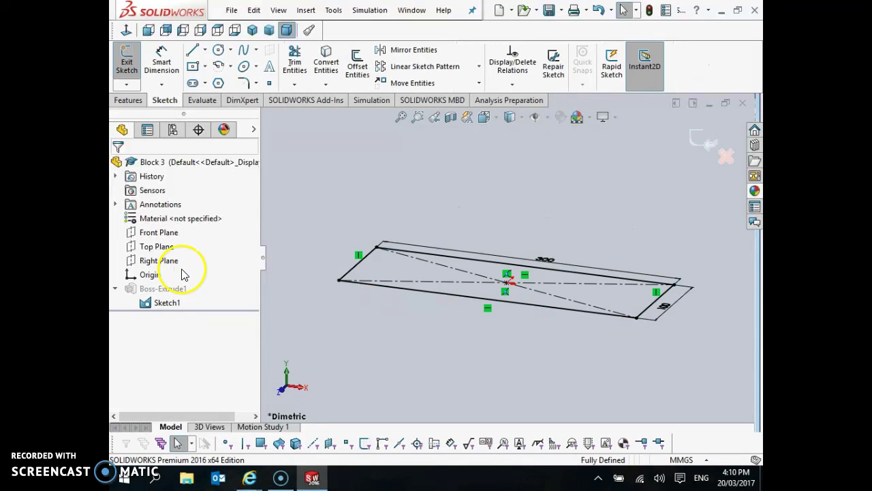
double_click(546, 256)
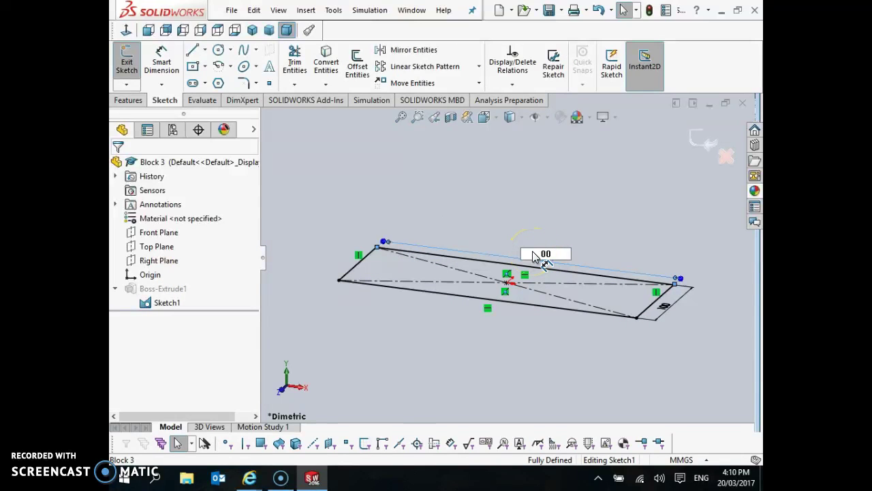
key(Return)
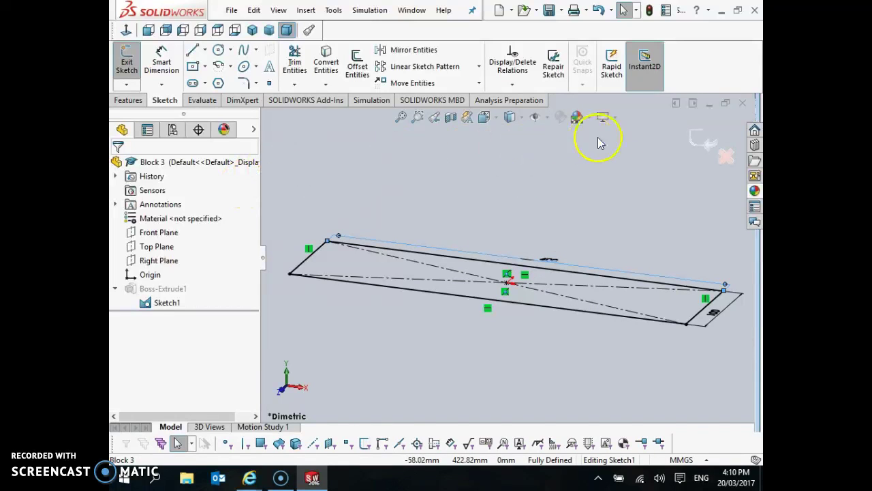
click(703, 137)
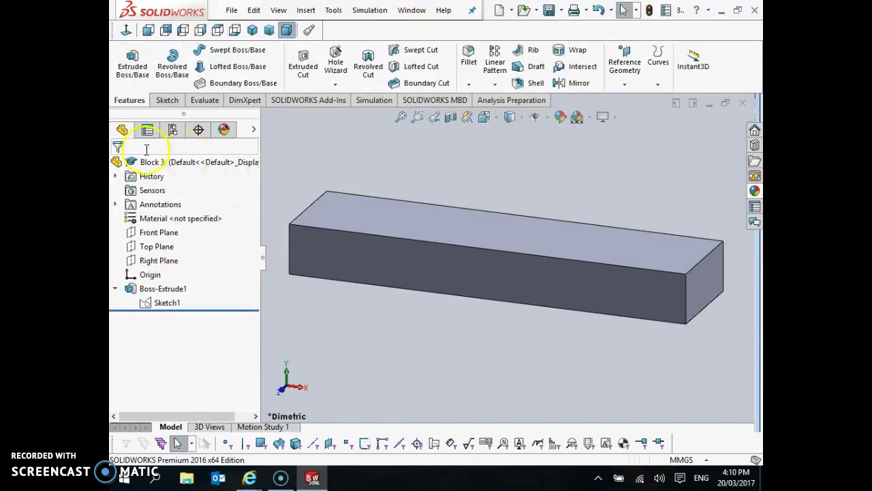
Step: Save the lengthened block as a separate part named Block 4 in the de4103 folder
click(232, 10)
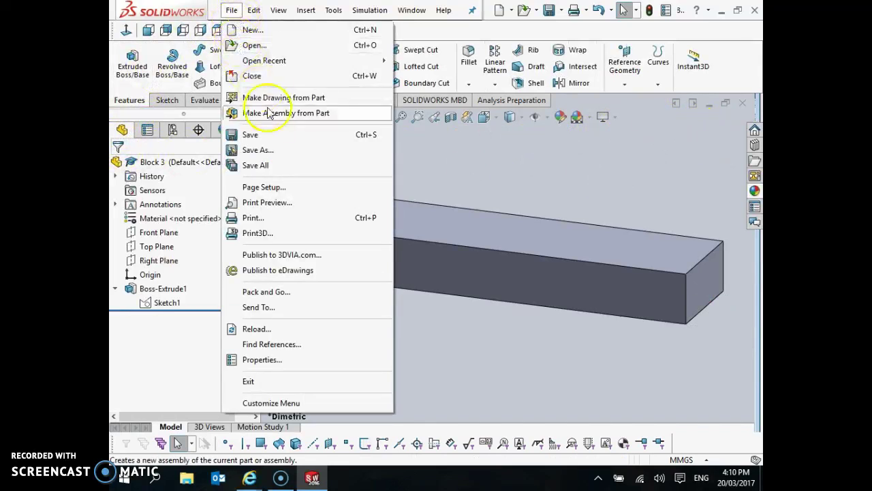
click(275, 151)
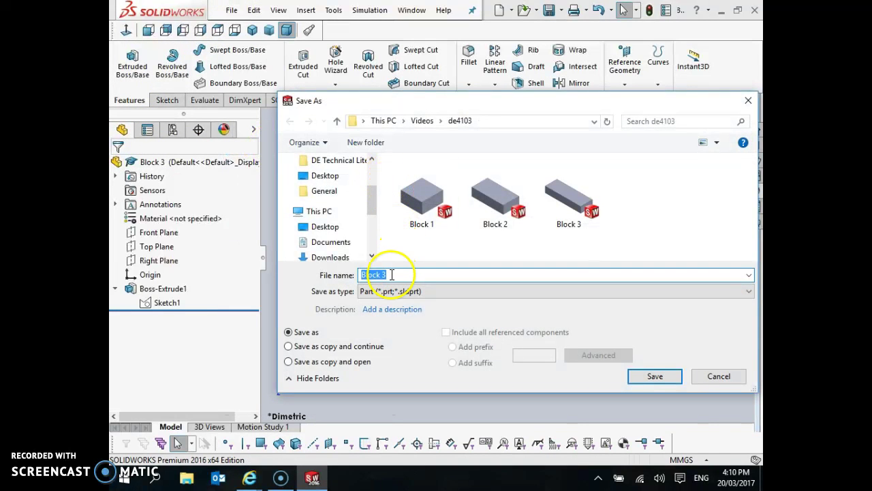
key(BackSpace)
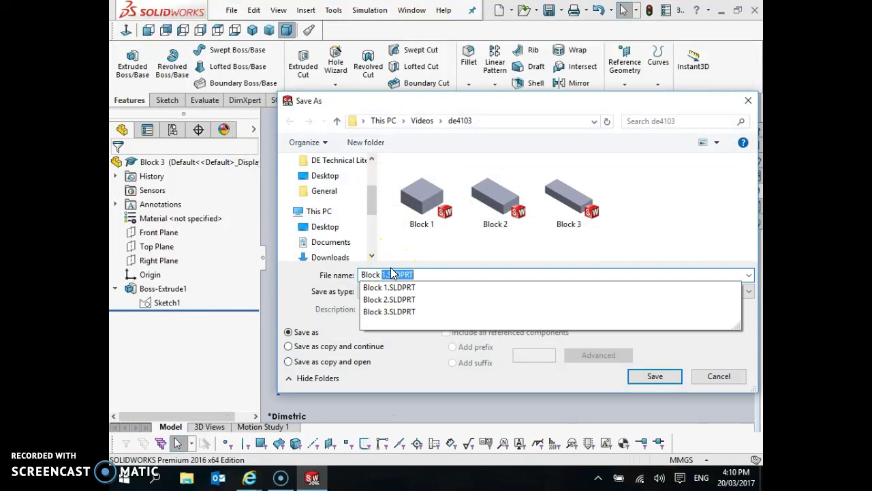
text(4)
click(656, 376)
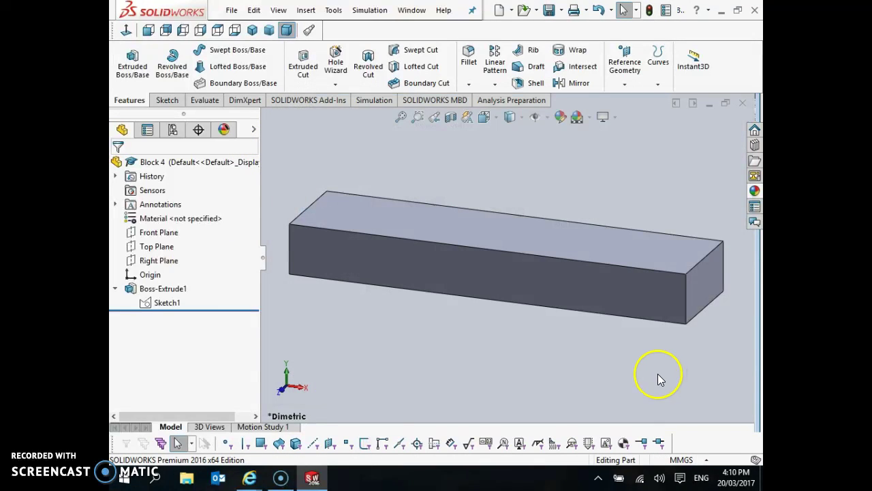
Step: Switch to File Explorer and open the de4103 folder under Videos to check the saved block parts
click(124, 478)
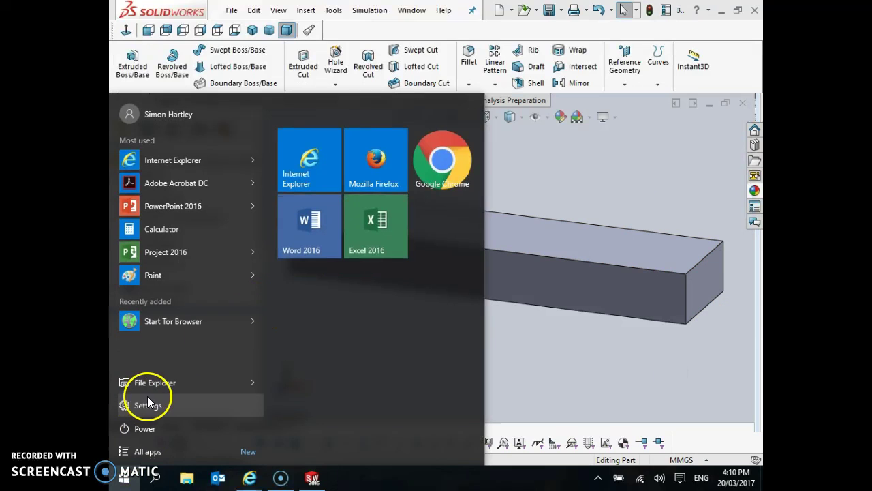
click(187, 389)
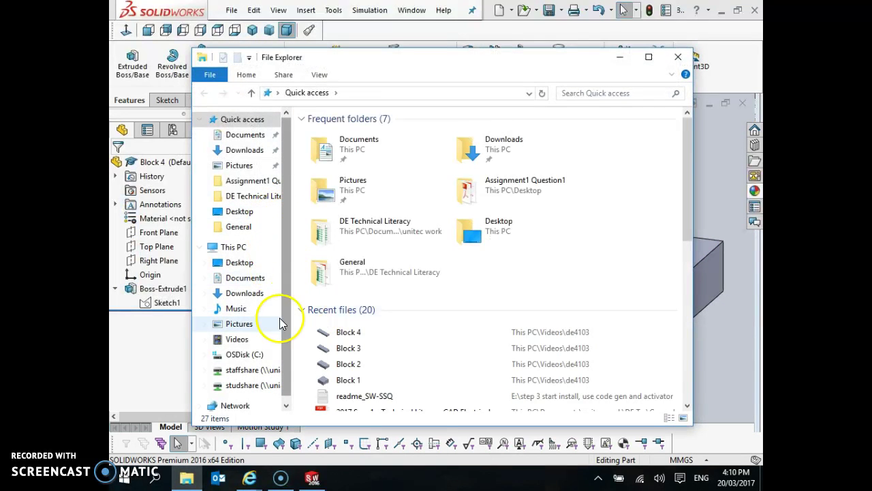
click(247, 326)
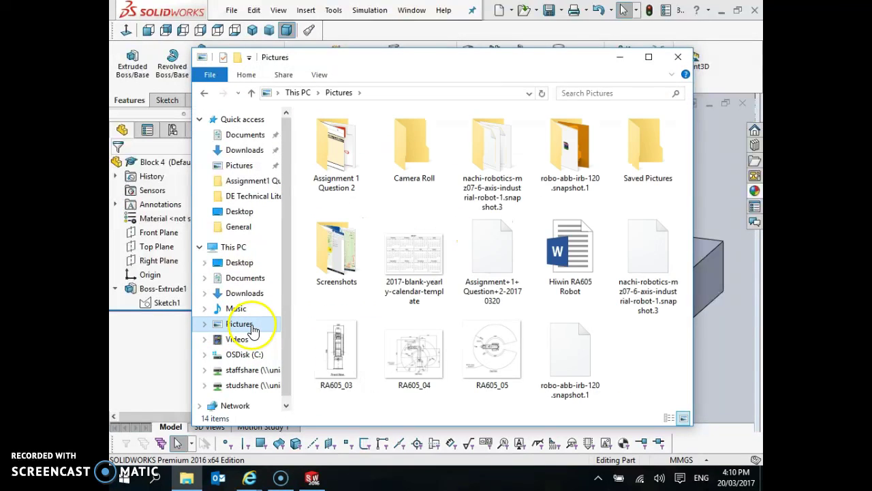
click(245, 341)
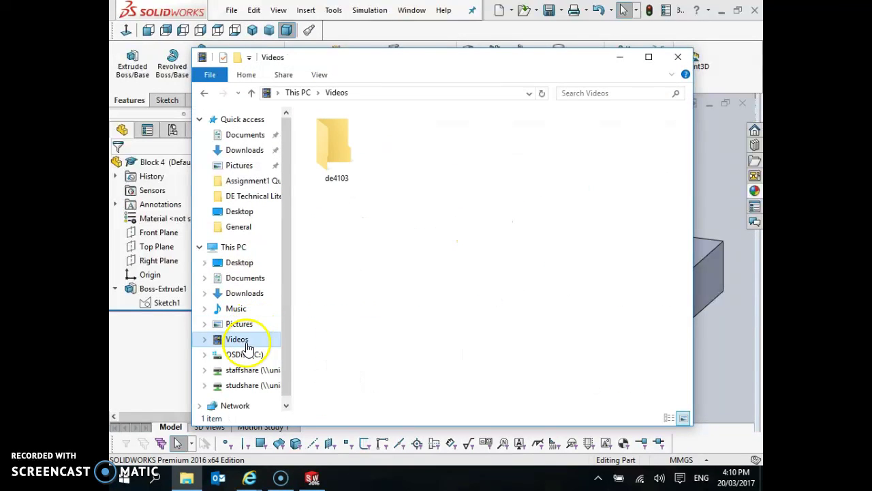
double_click(334, 156)
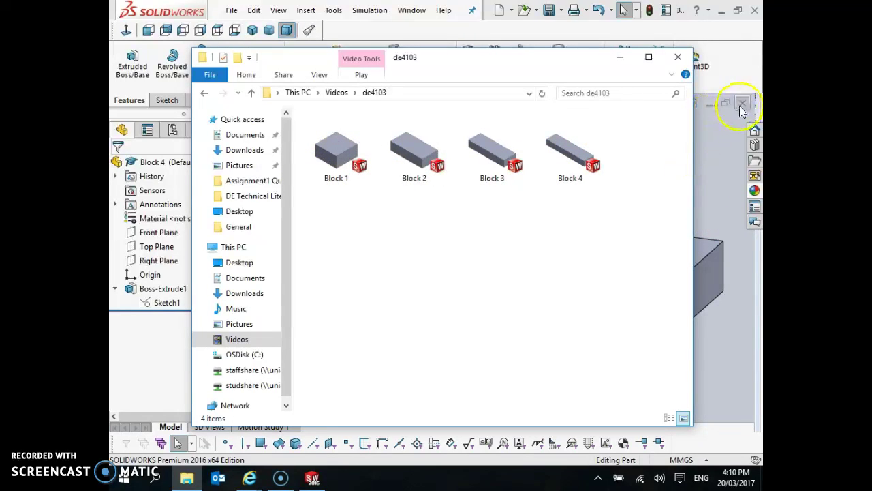
Step: Return to SOLIDWORKS, close the Block 4 part and open Block 1 from the de4103 folder
click(728, 82)
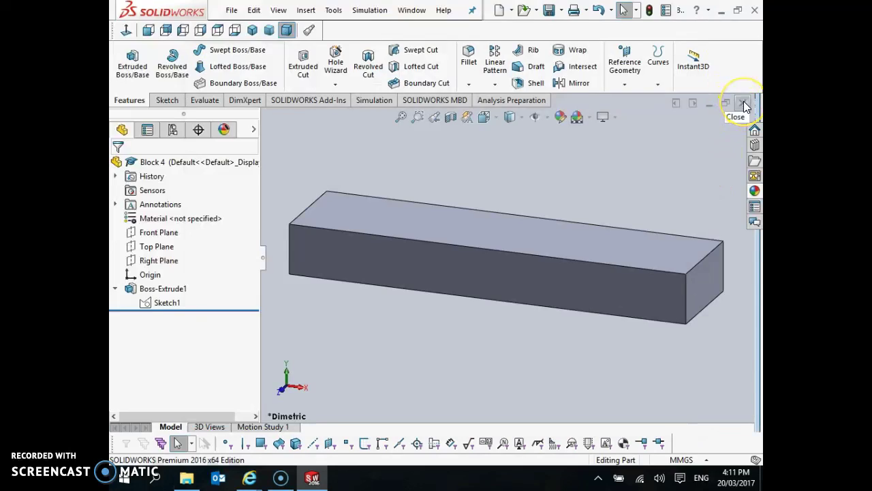
click(745, 104)
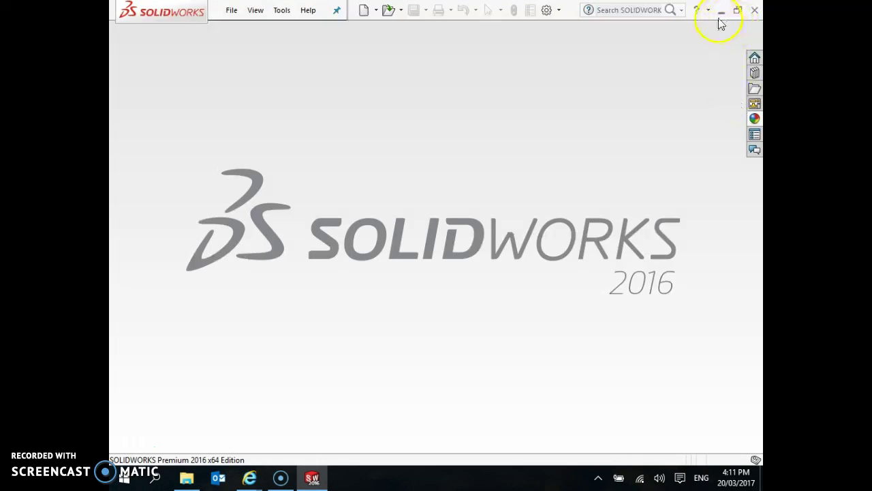
click(389, 13)
click(368, 169)
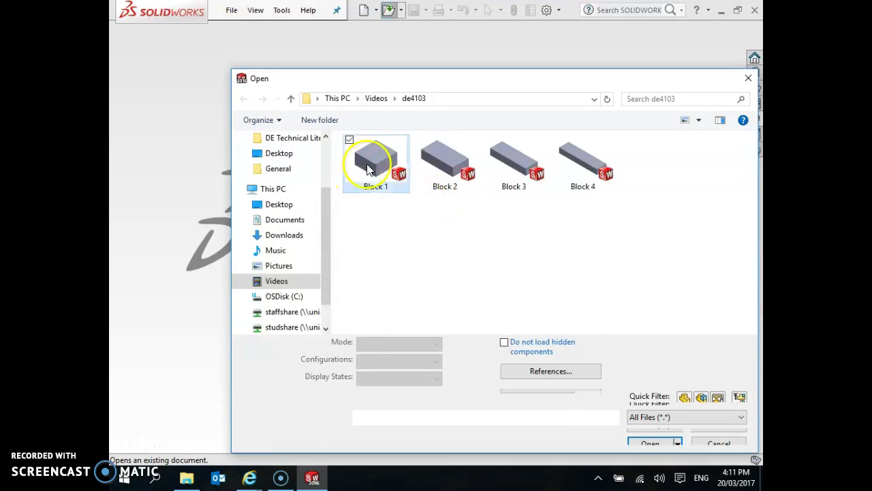
click(656, 422)
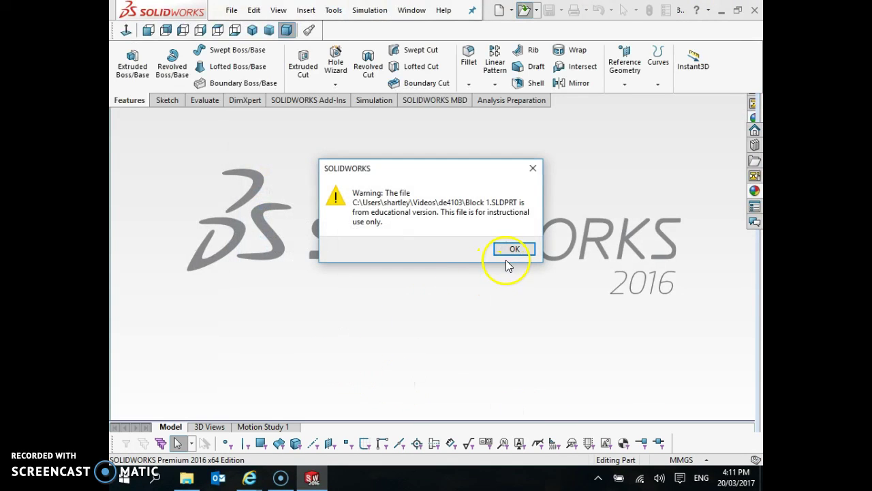
click(514, 250)
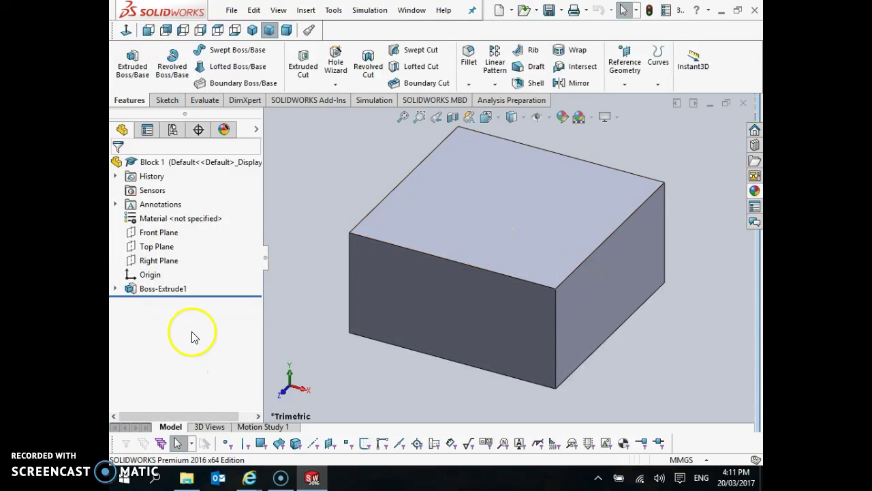
click(451, 204)
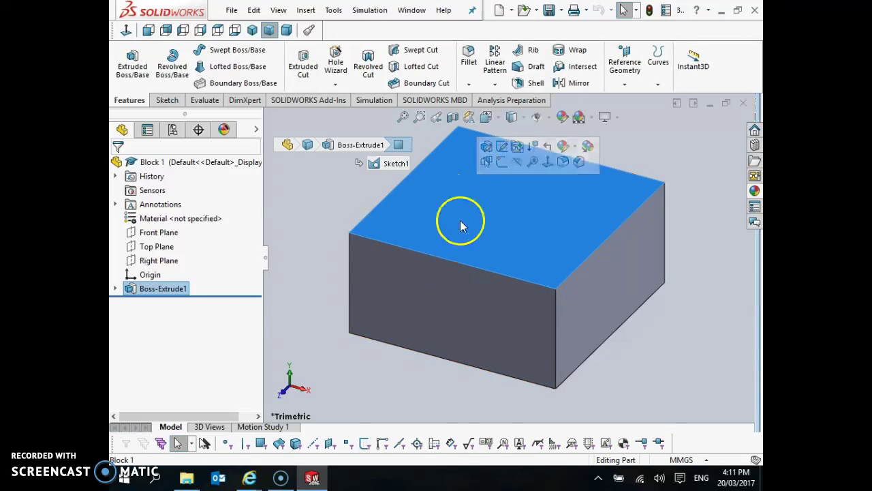
click(292, 244)
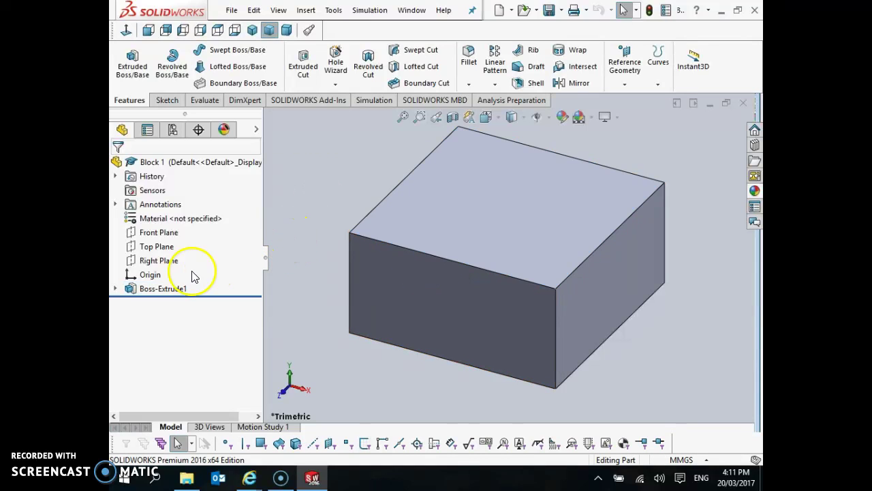
click(157, 247)
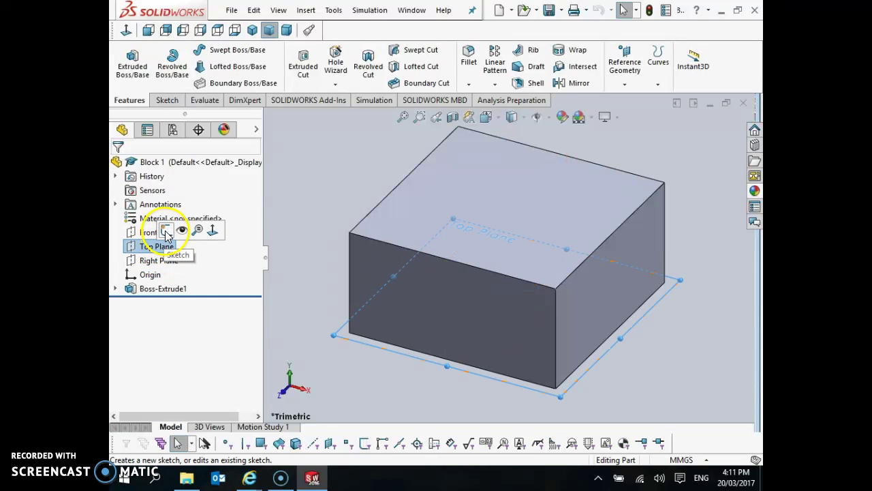
click(455, 197)
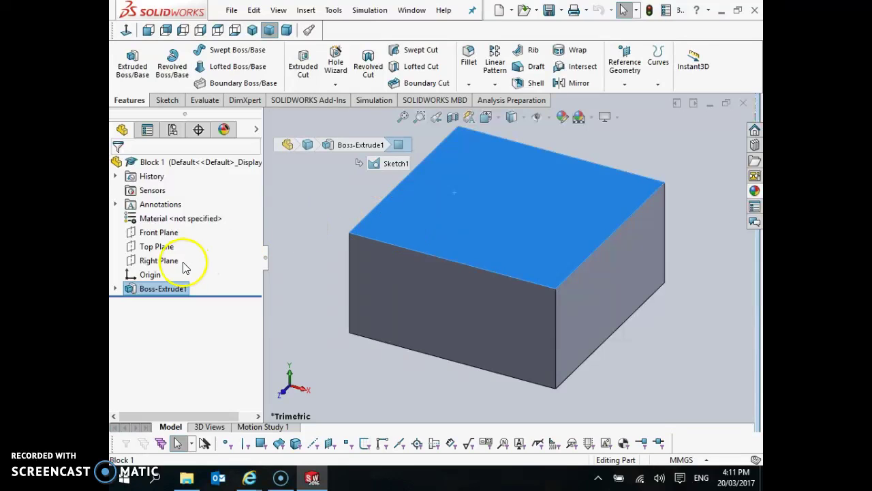
click(154, 236)
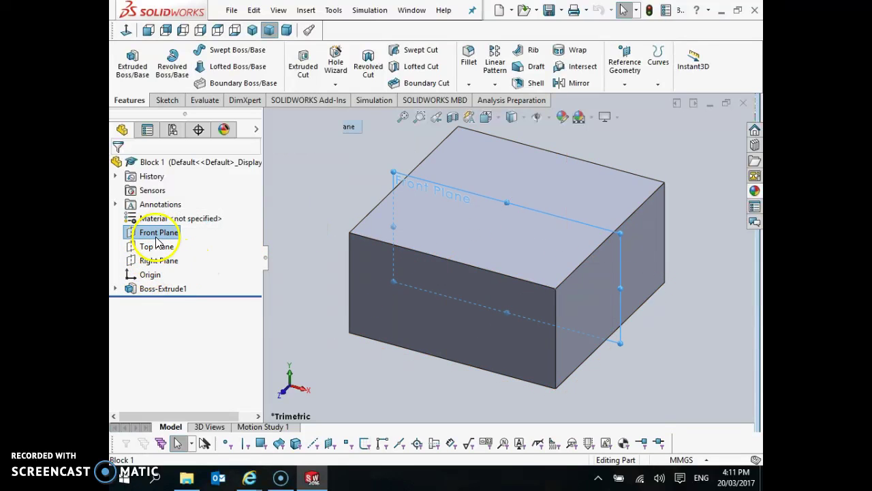
Step: Sketch a circle on the Top Plane beside the origin, and shift its centre to about X -11.5 mm, Y 5.6 mm
click(154, 248)
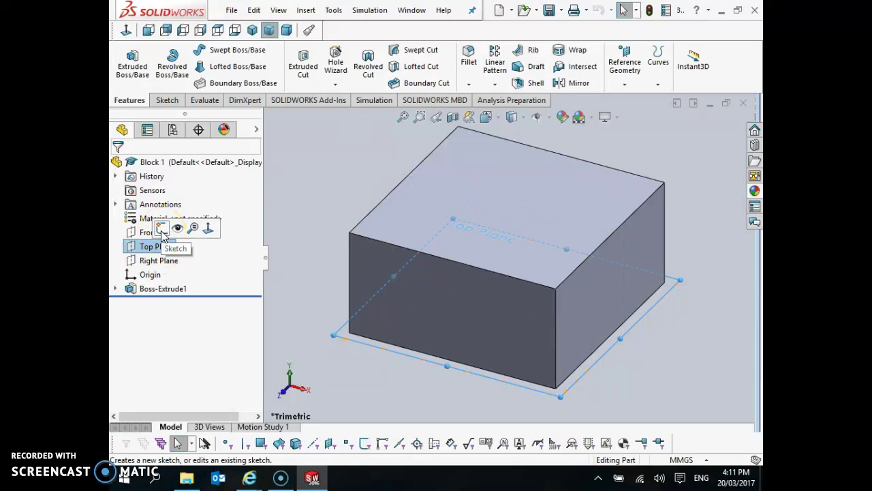
click(162, 230)
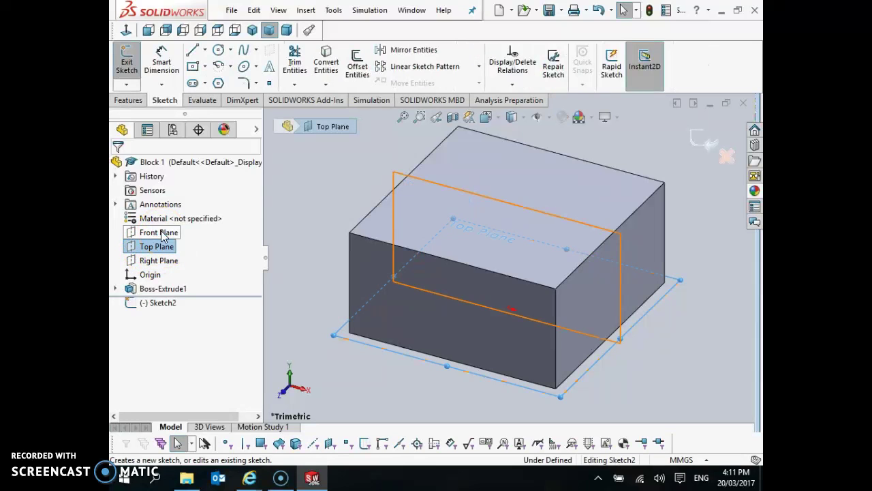
click(128, 30)
click(218, 50)
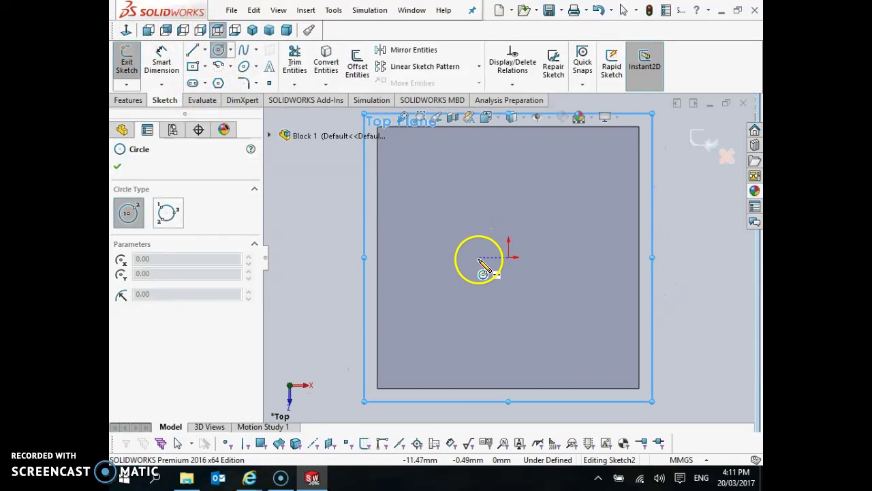
click(458, 242)
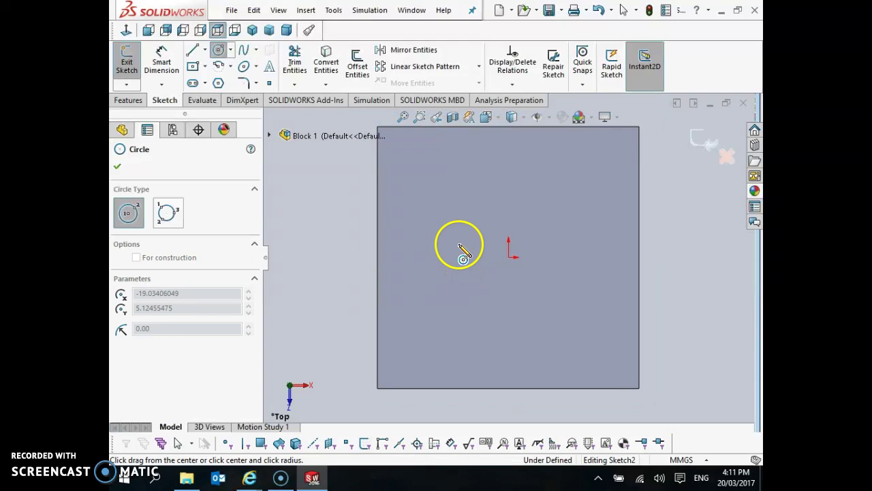
click(459, 200)
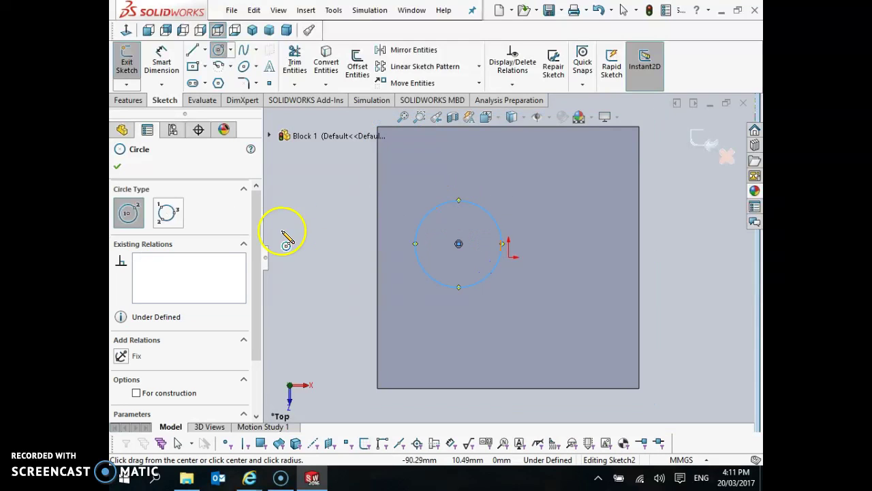
key(Escape)
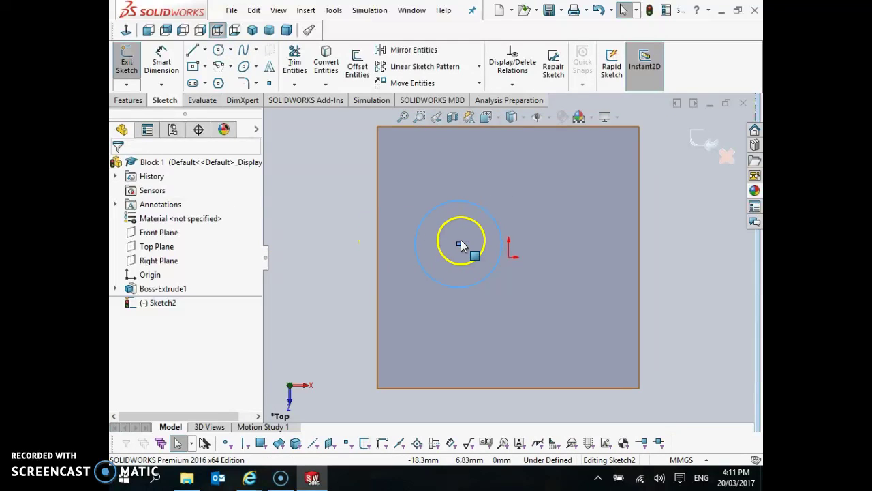
drag(461, 244, 479, 242)
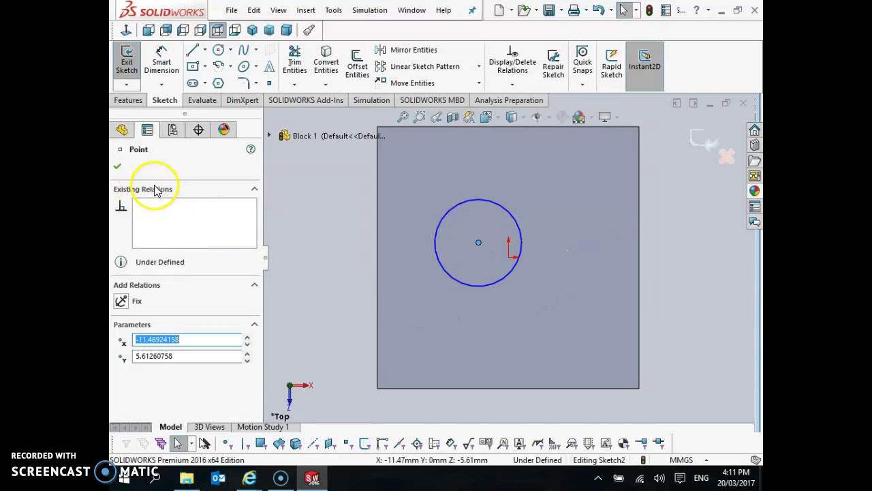
click(117, 168)
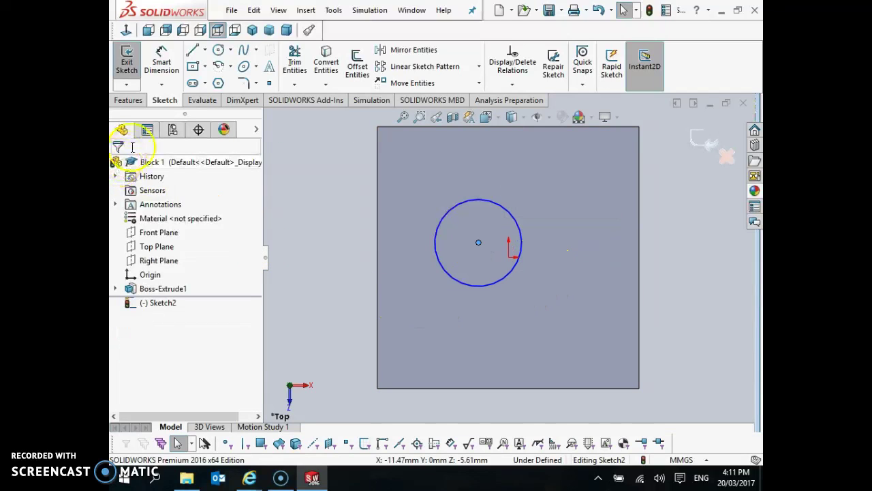
Step: Dimension the circle's centre 50 mm from the block's left edge
click(162, 62)
click(478, 243)
click(378, 255)
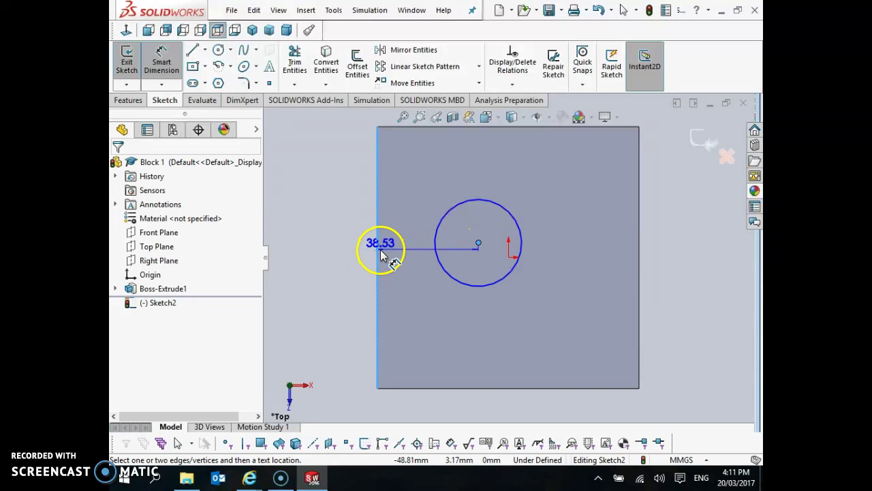
click(403, 211)
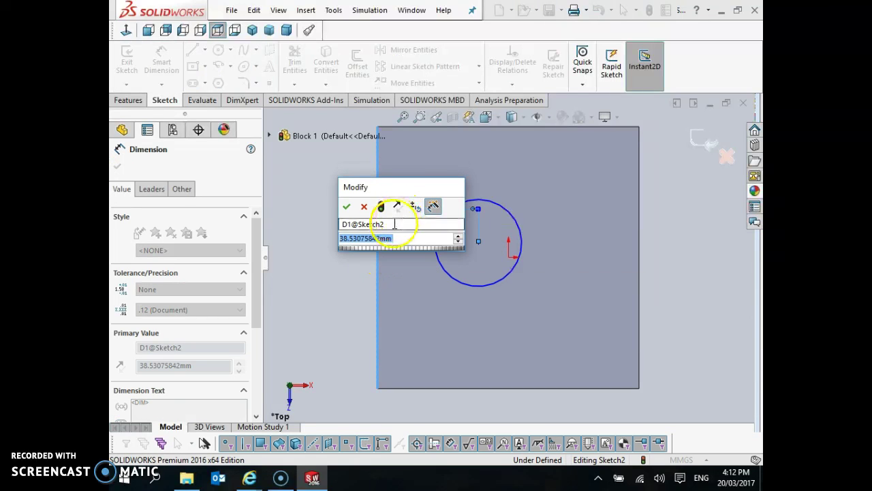
text(50)
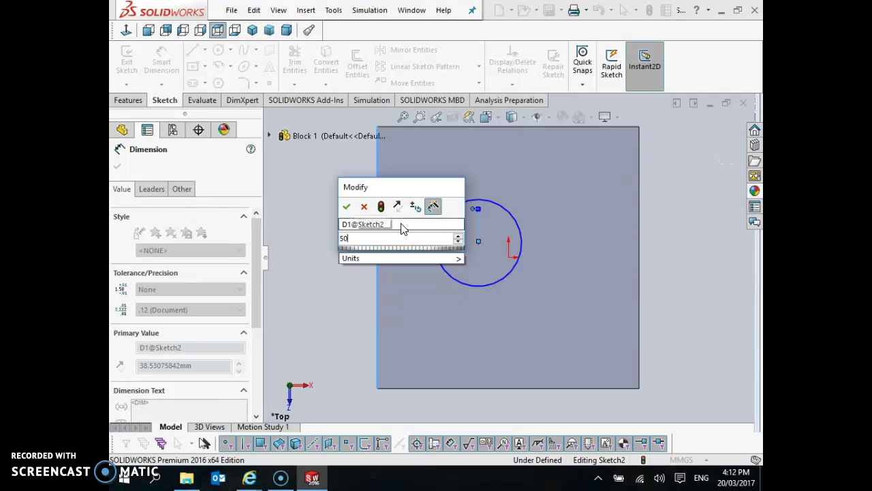
key(Return)
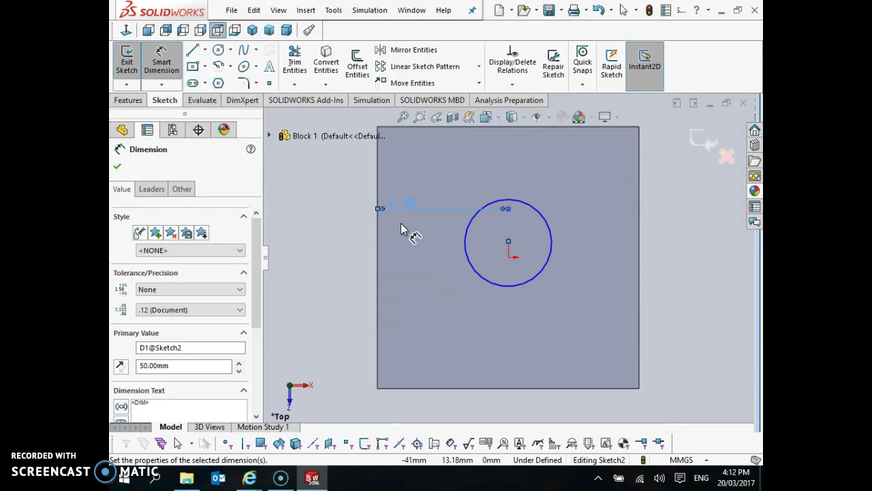
Step: Dimension the circle's centre 50 mm from the block's back edge, and finish dimensioning
click(504, 126)
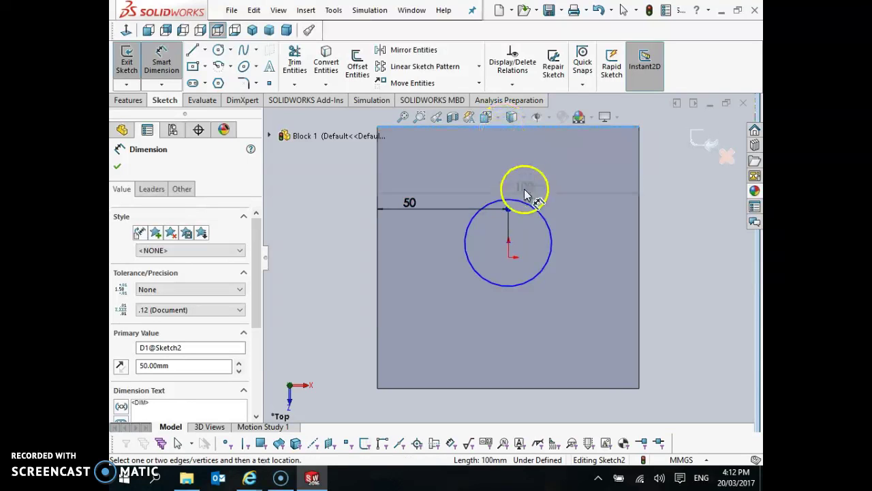
click(509, 242)
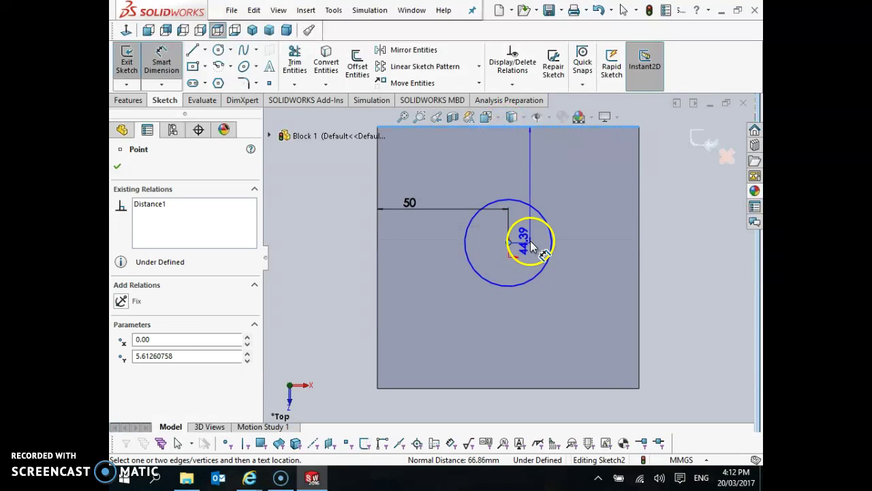
click(573, 242)
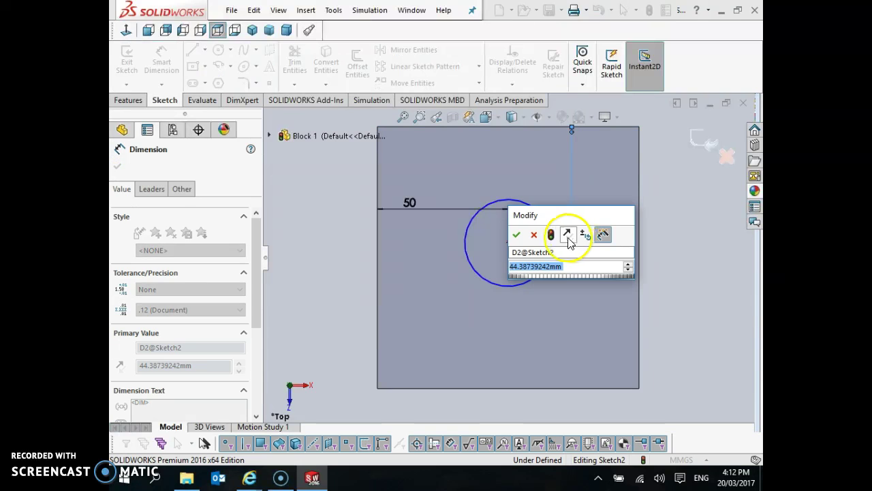
text(50)
key(Return)
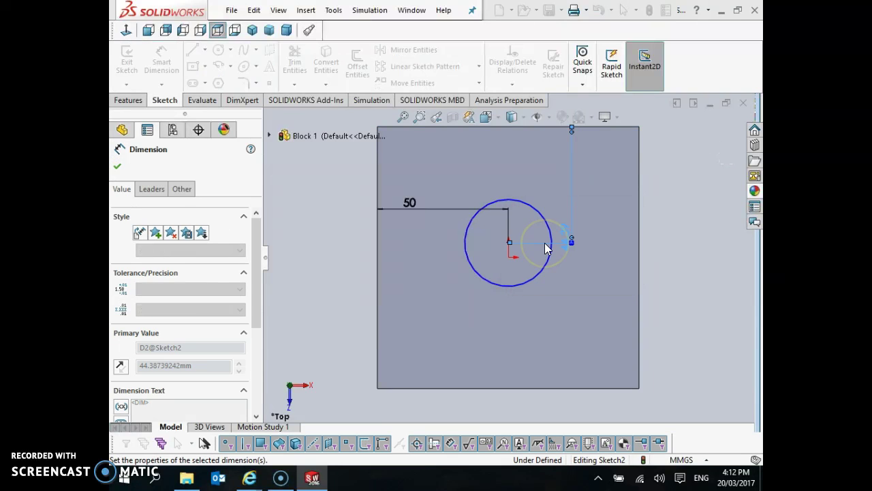
click(117, 169)
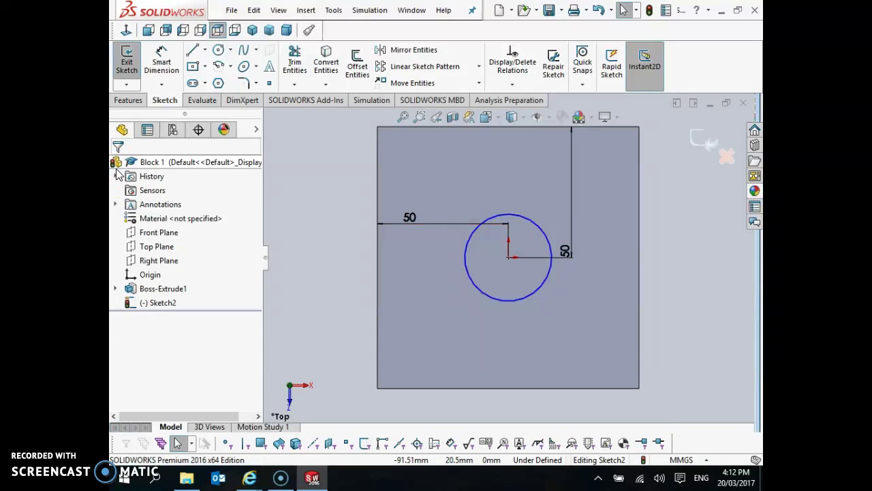
Step: Exit the sketch and start an Extruded Cut of the circle with the Through All end condition
click(129, 71)
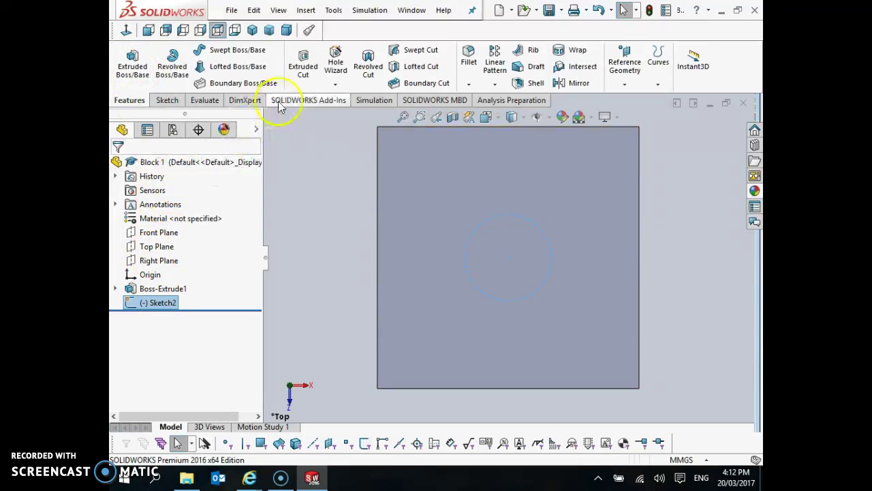
click(302, 75)
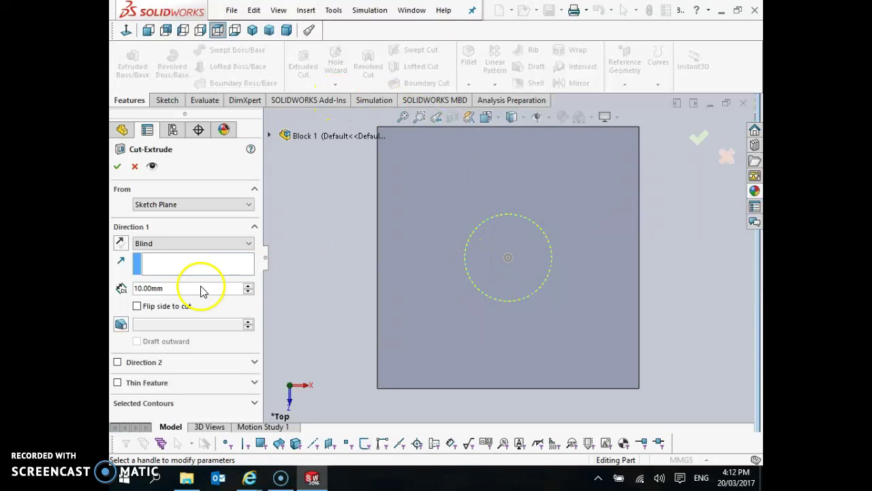
click(249, 244)
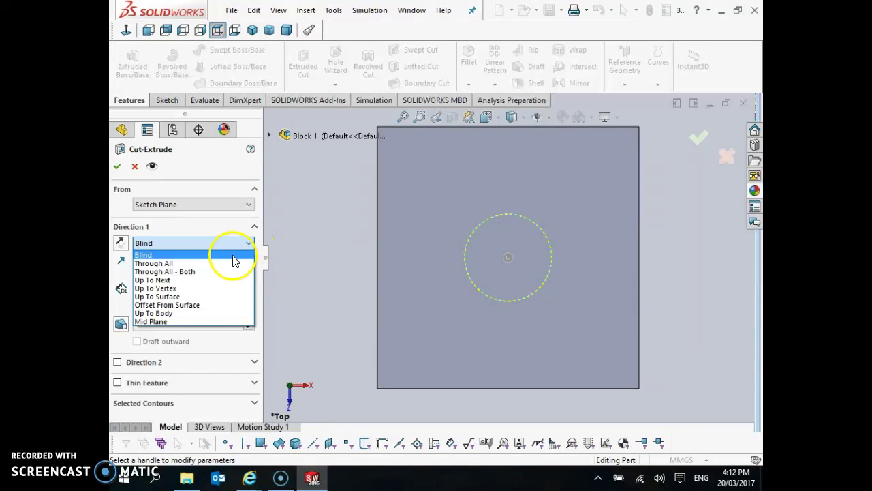
click(232, 264)
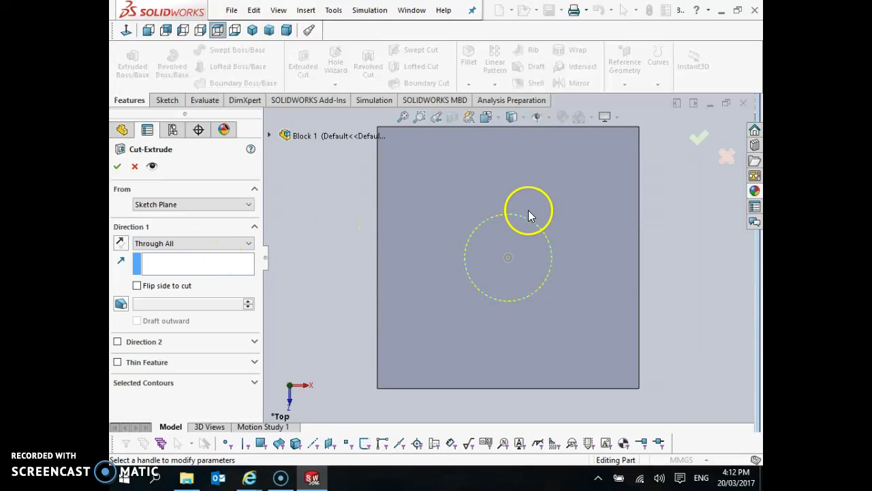
click(230, 267)
middle_drag(315, 271, 328, 286)
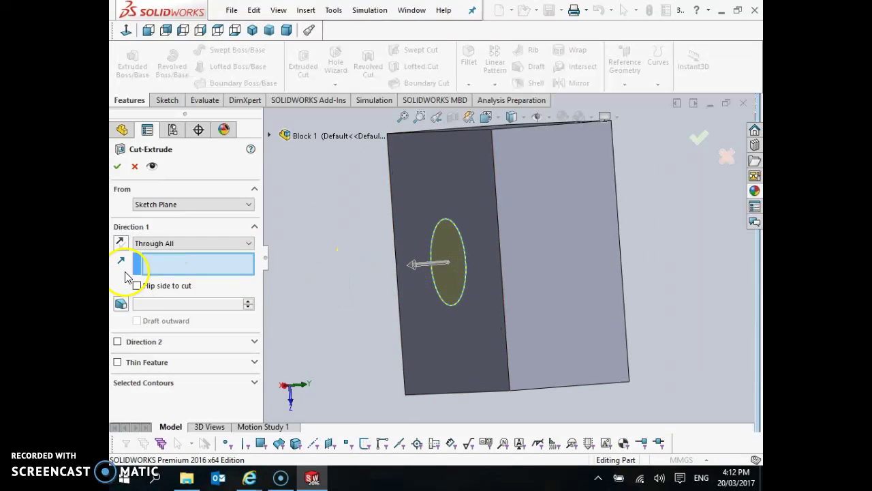
Step: Reverse the cut into the block, trying the bottom face as its direction reference and Up To Vertex at a far edge
click(537, 126)
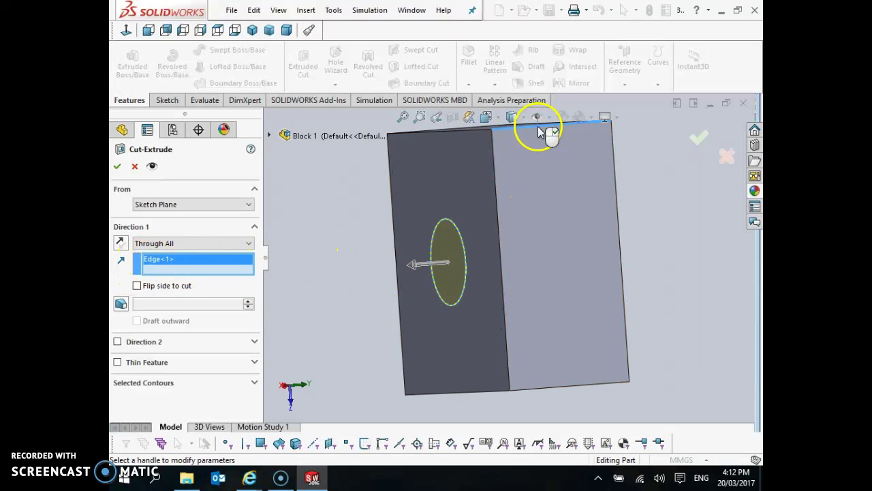
click(438, 263)
drag(416, 265, 498, 263)
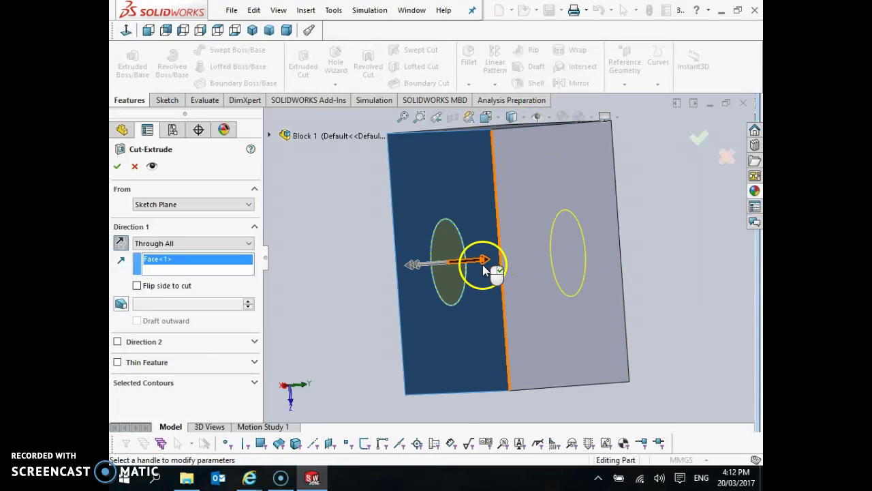
middle_drag(620, 257, 560, 254)
click(560, 254)
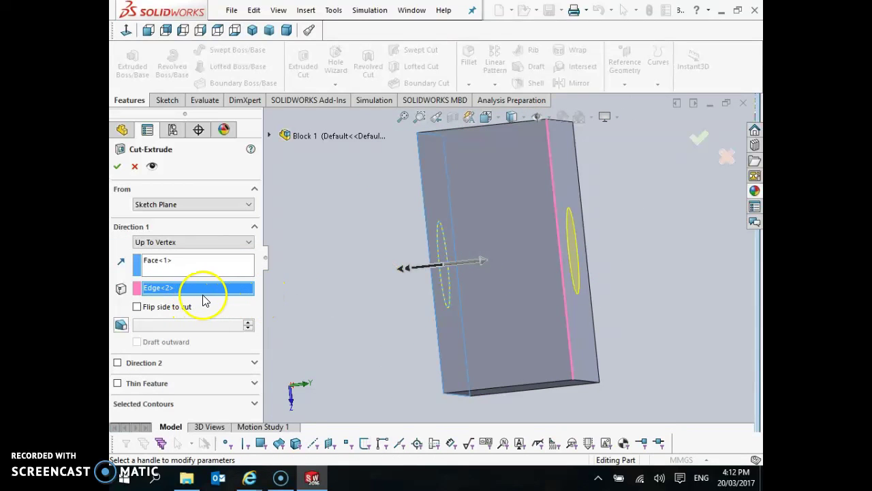
Step: Clear the direction reference and complete the circle's cut as Blind with a depth of 50 mm
click(163, 266)
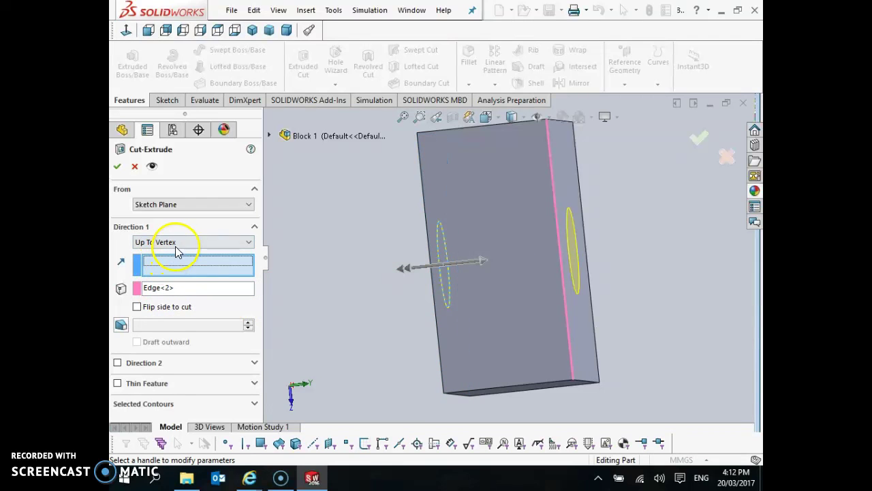
click(175, 244)
click(173, 253)
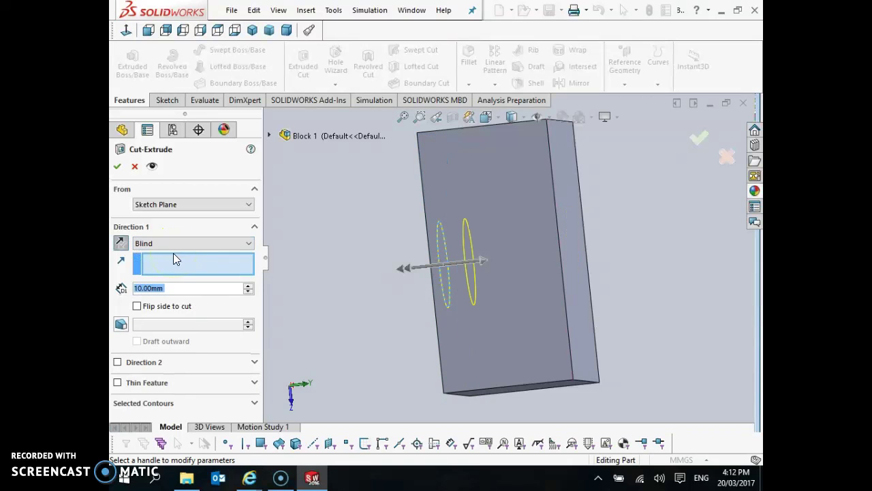
middle_drag(370, 263, 389, 269)
click(249, 284)
click(248, 285)
click(249, 285)
click(249, 285)
middle_drag(276, 286, 232, 264)
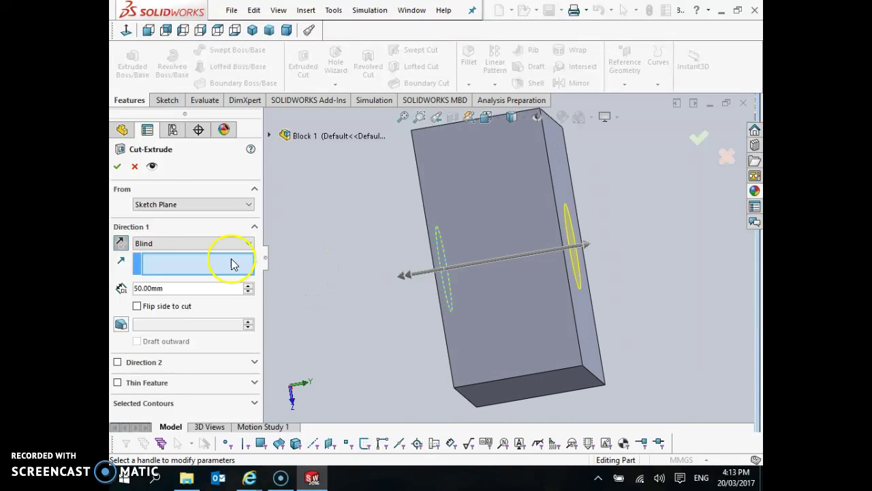
click(118, 168)
Step: Turn on perspective display and show the block with its hole in the Trimetric view
middle_drag(389, 273, 439, 221)
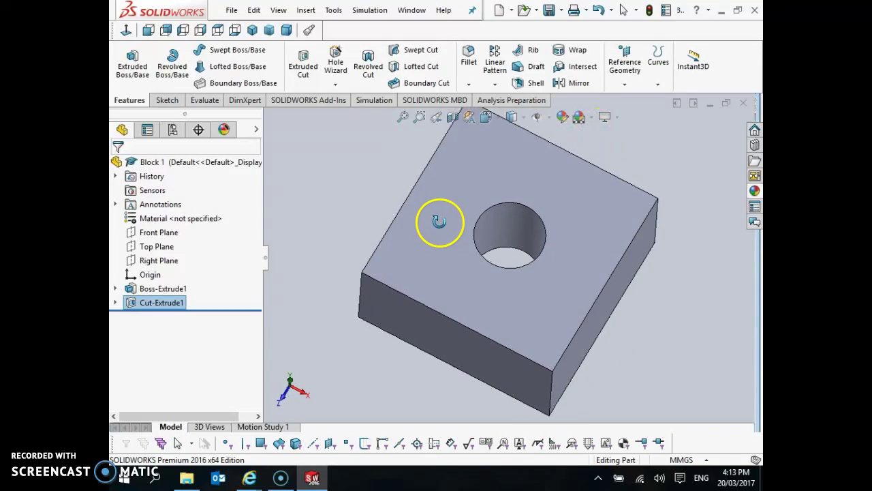
click(609, 117)
click(629, 165)
middle_drag(653, 222, 580, 162)
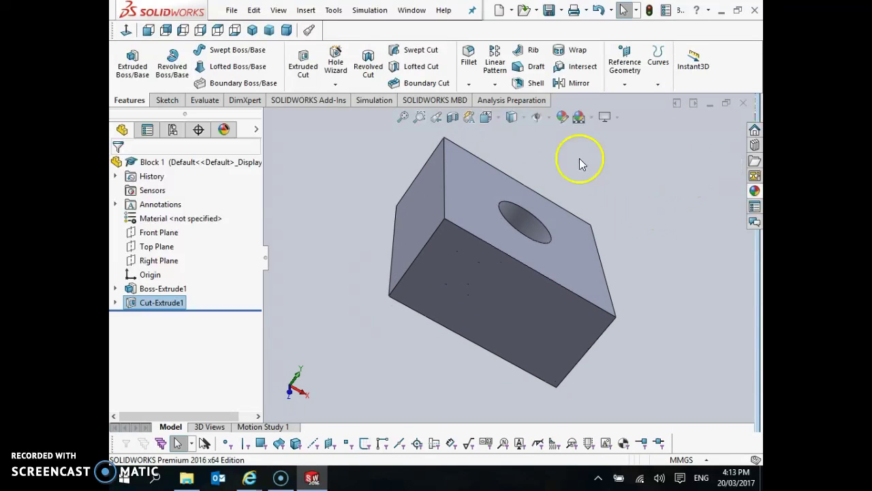
click(270, 31)
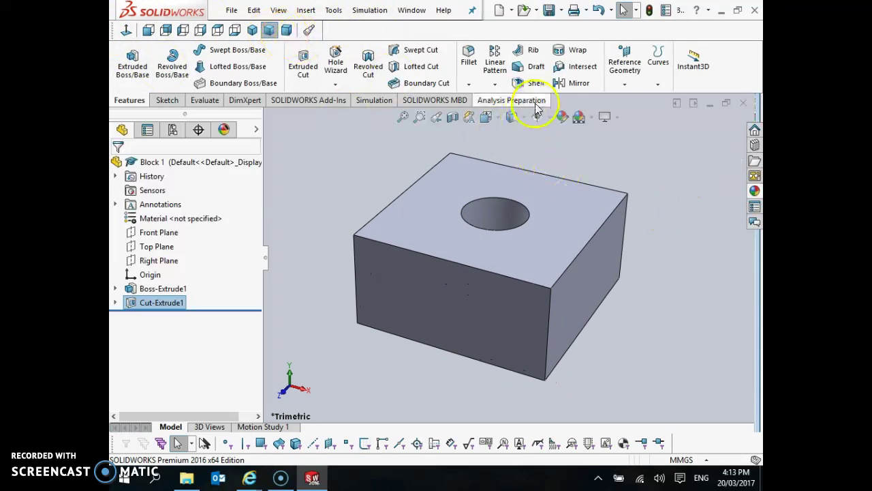
Step: Turn off perspective display and set the block to the Isometric view
click(618, 119)
click(689, 265)
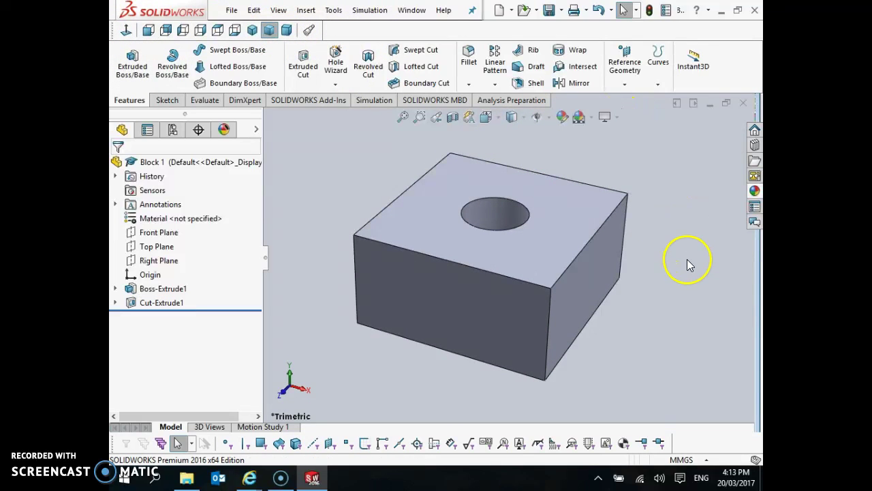
click(606, 118)
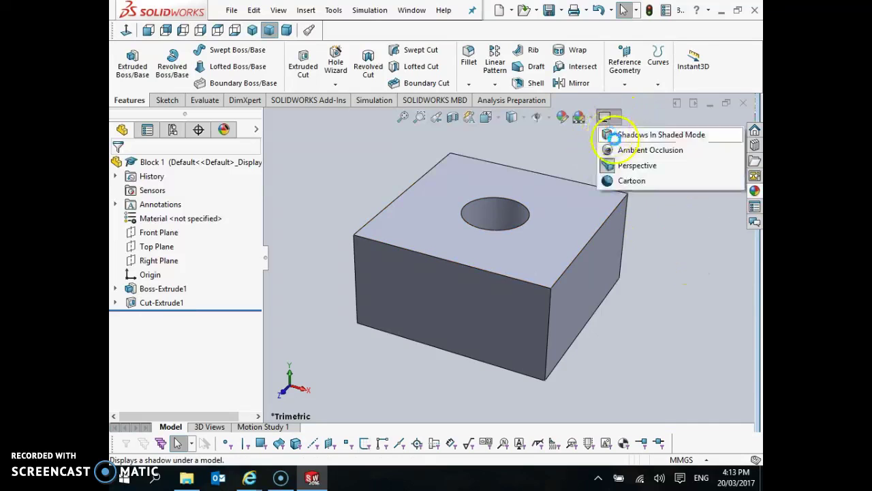
click(634, 167)
scroll(685, 238, down, 3)
middle_drag(685, 238, 678, 259)
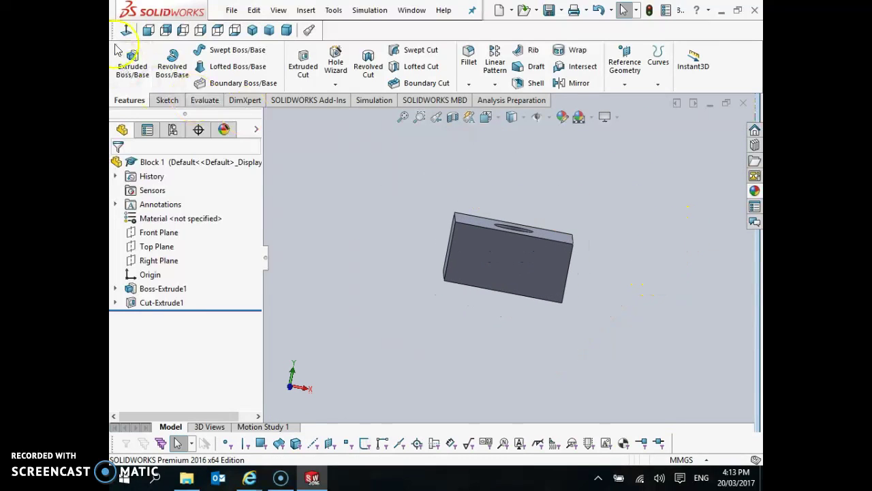
click(148, 33)
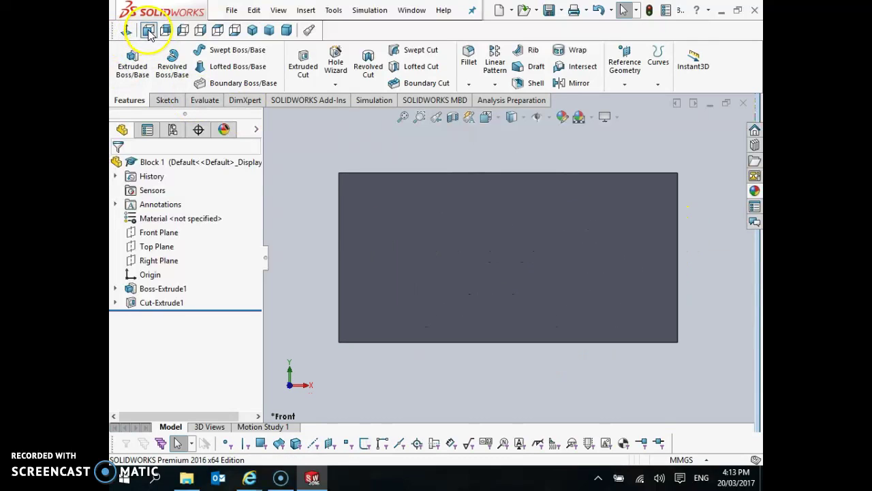
click(253, 31)
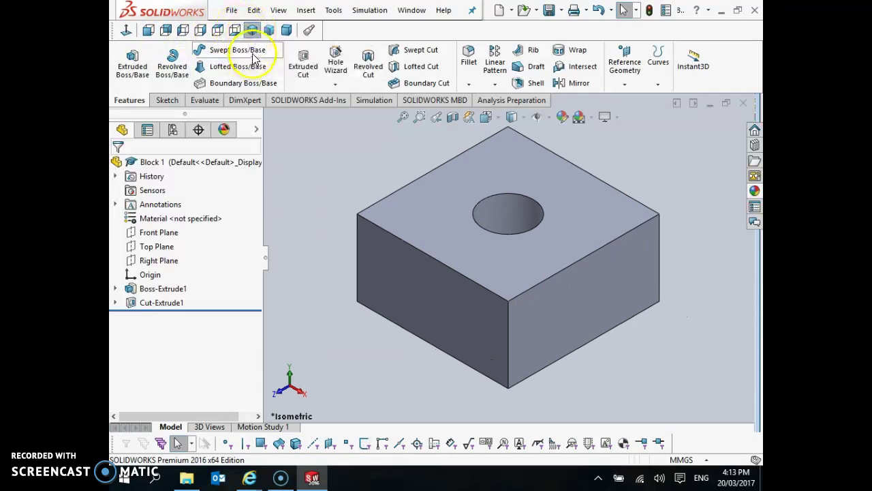
Step: Save the part over the existing Block 1 file in the de4103 folder, and close it
click(232, 10)
click(271, 151)
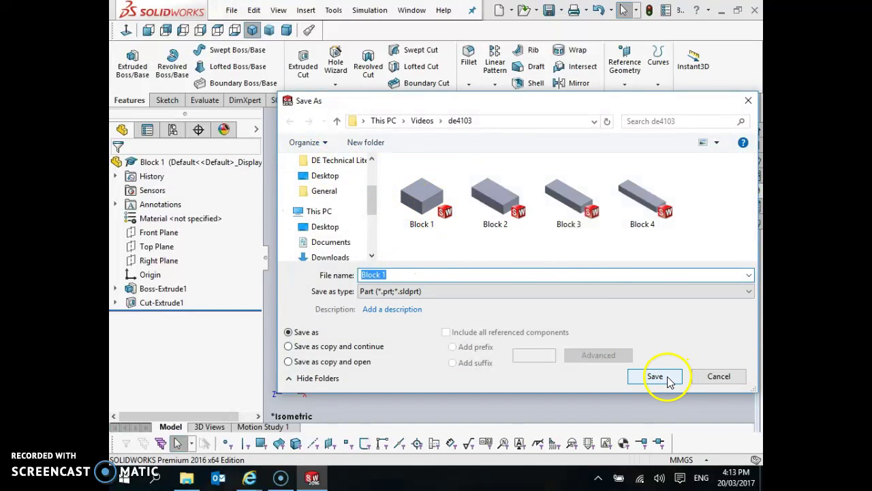
click(668, 383)
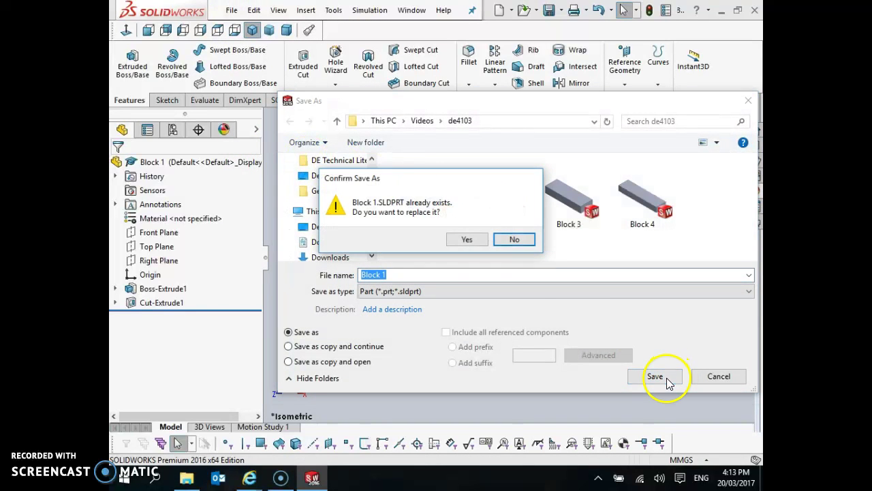
click(467, 240)
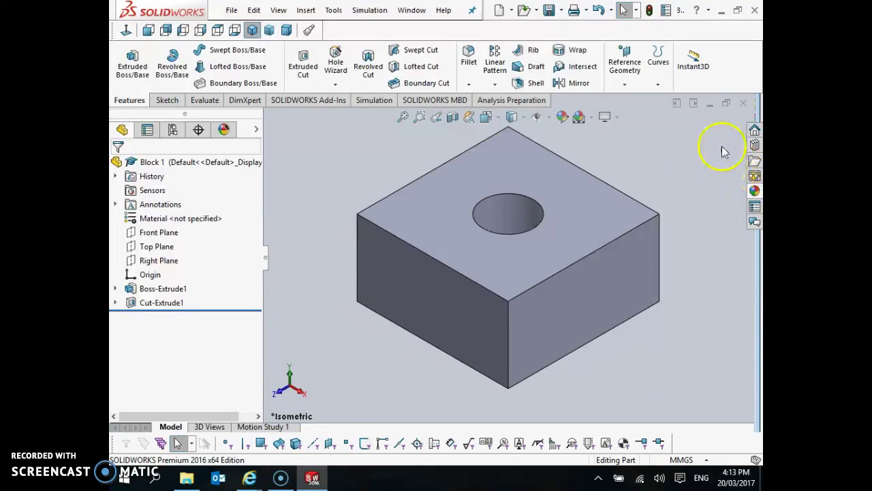
click(744, 103)
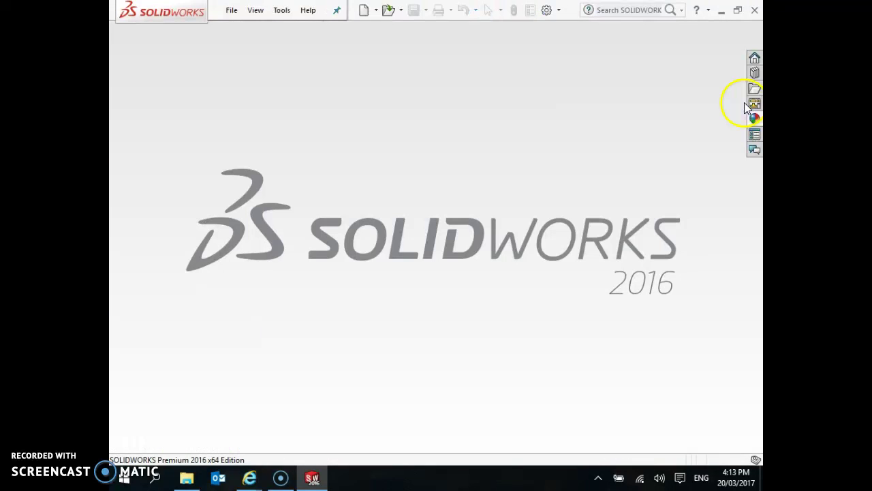
Step: Open the Block 3 part from the de4103 folder
click(388, 11)
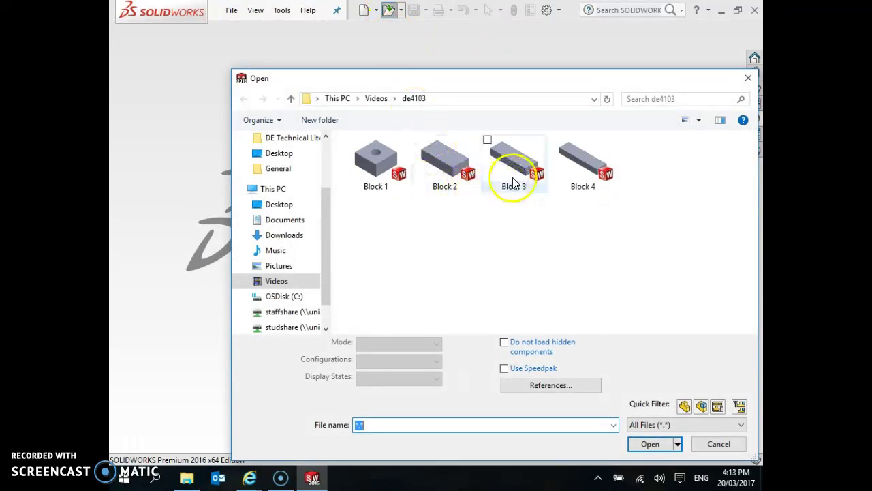
click(511, 160)
click(650, 424)
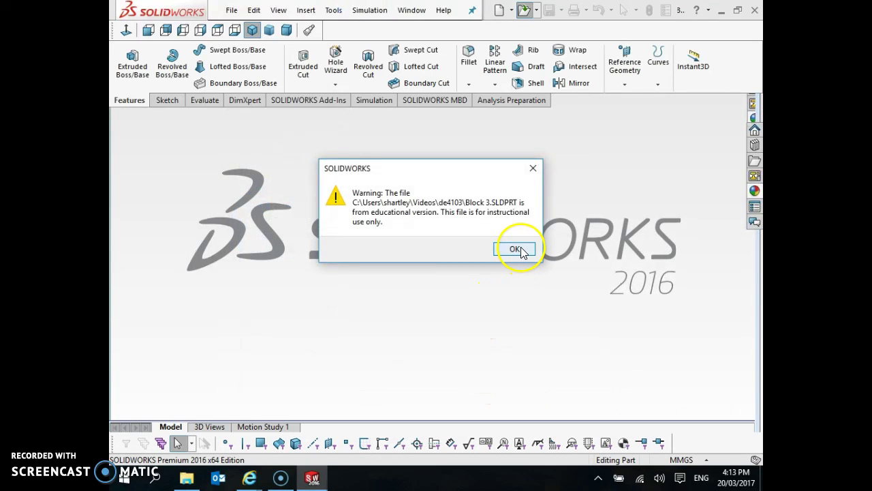
click(563, 249)
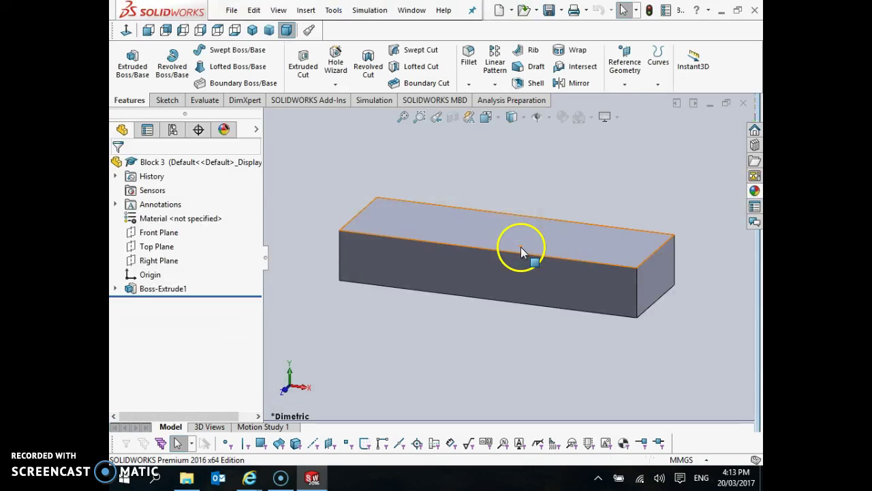
Step: Start a sketch on the block's top face and draw a circle about 50 mm in diameter near its left end
click(386, 225)
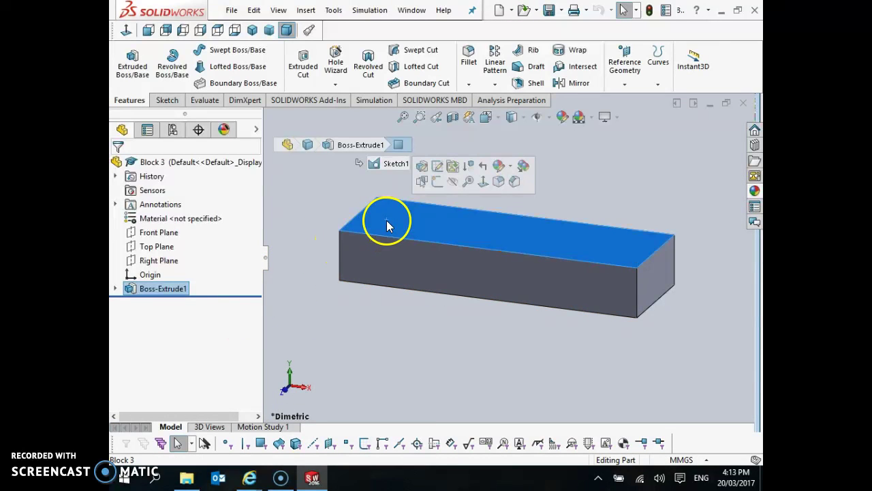
click(437, 178)
click(126, 30)
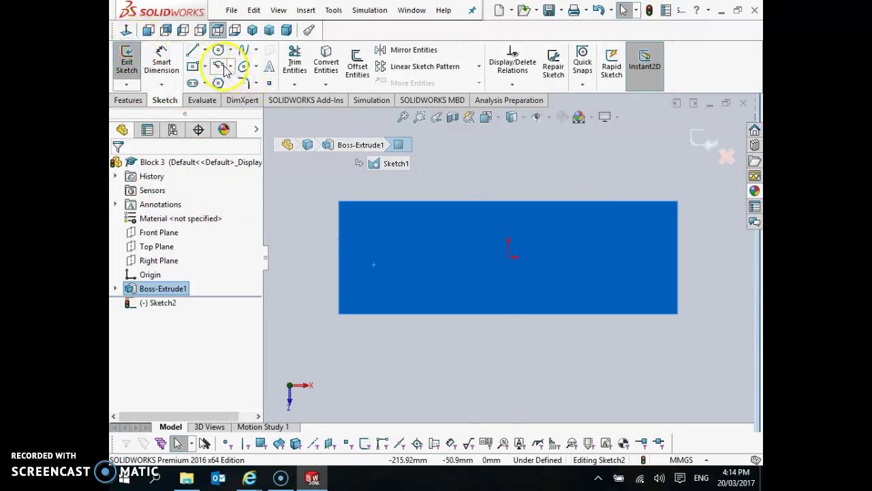
click(218, 50)
drag(392, 257, 393, 228)
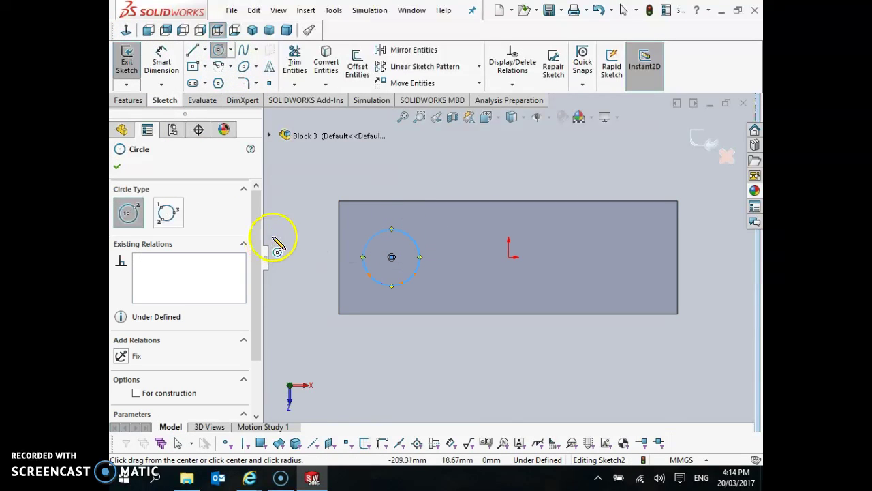
click(117, 167)
Step: Dimension the circle's diameter and set it to 25 mm
click(161, 62)
click(399, 231)
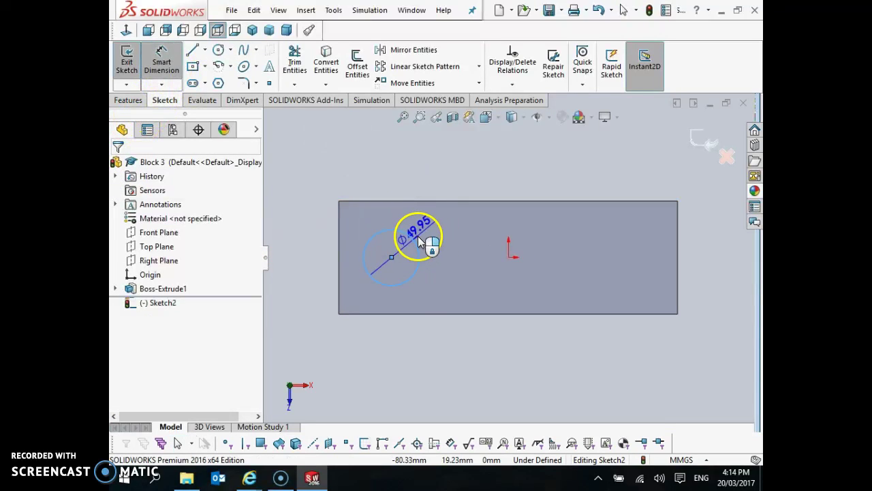
click(439, 238)
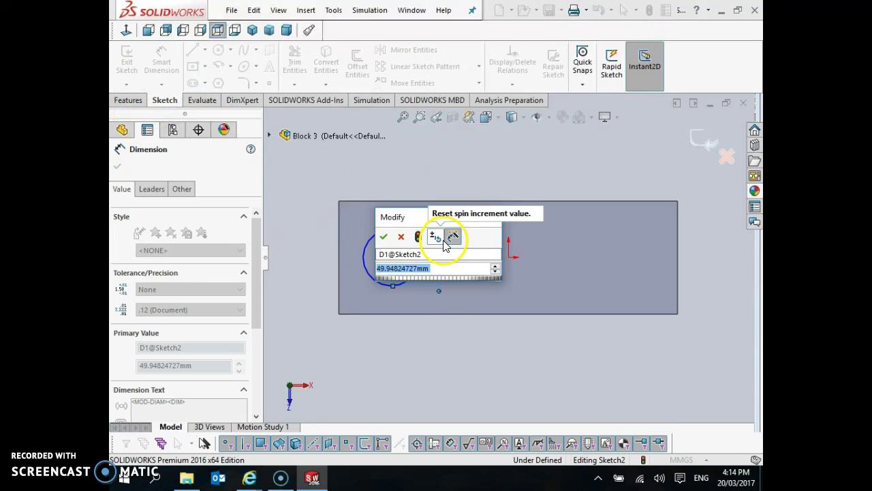
text(25)
key(Return)
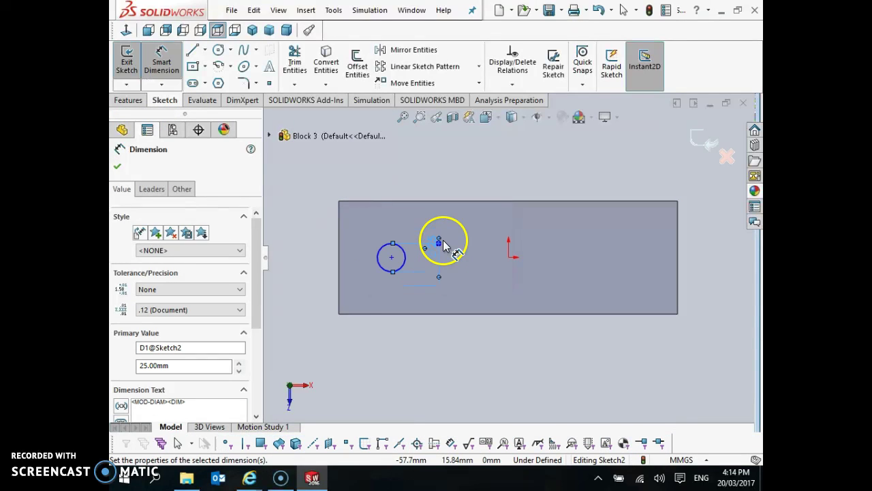
Step: Dimension the circle's centre from the block's left short edge at 100 mm
click(392, 259)
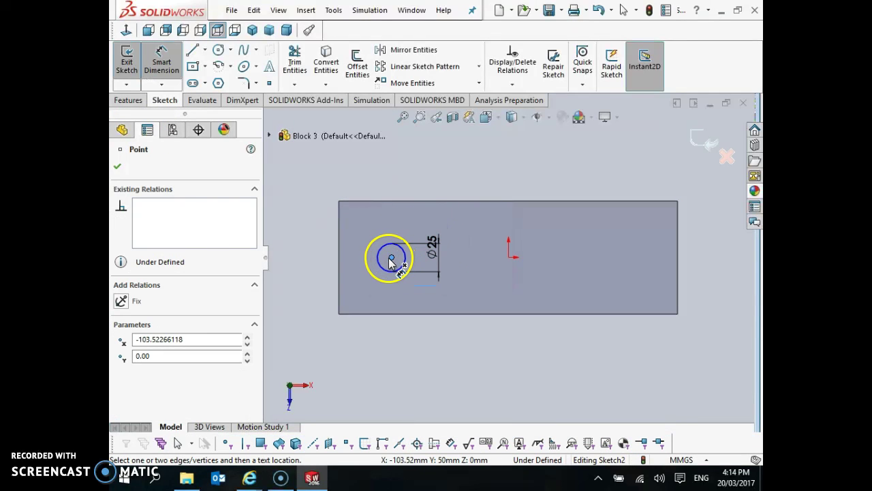
click(339, 268)
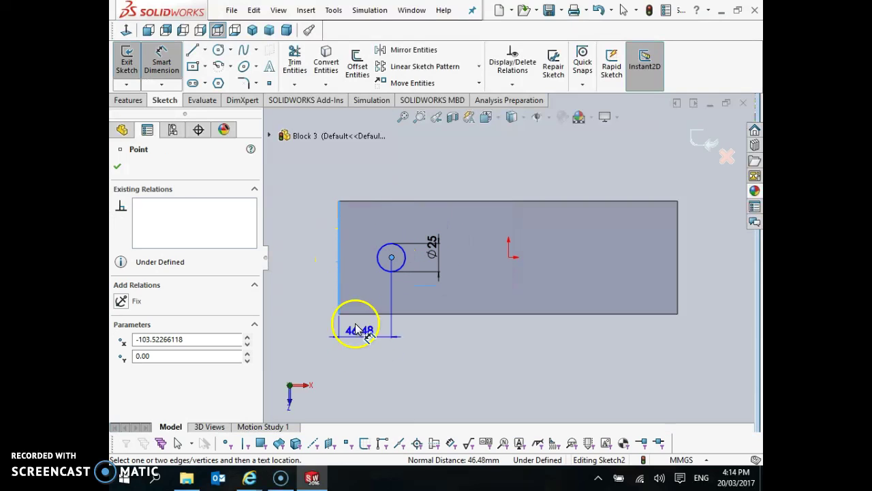
click(368, 367)
text(100)
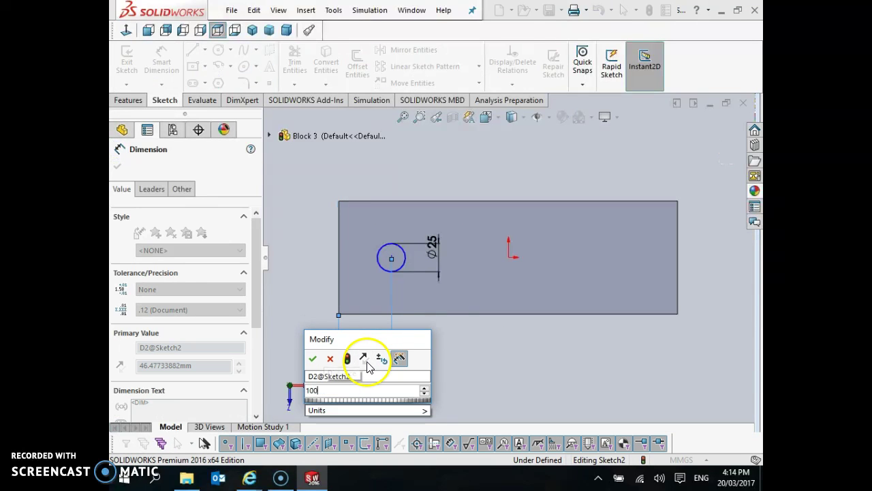
key(Return)
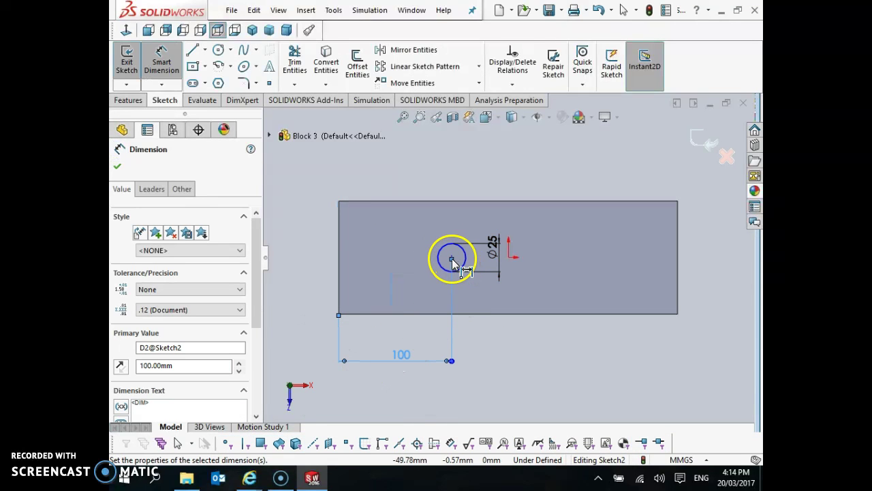
key(Escape)
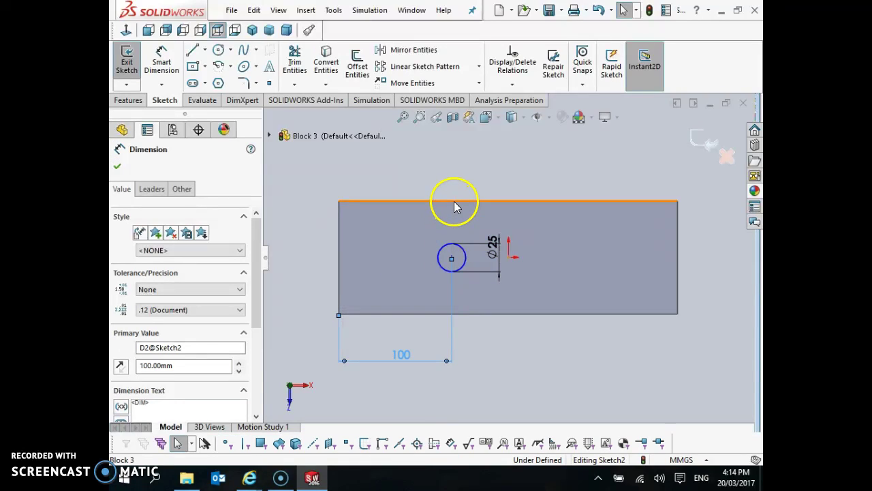
Step: Dimension the circle's centre 50 mm from the upper long edge of the top face, and close the sketch
click(452, 258)
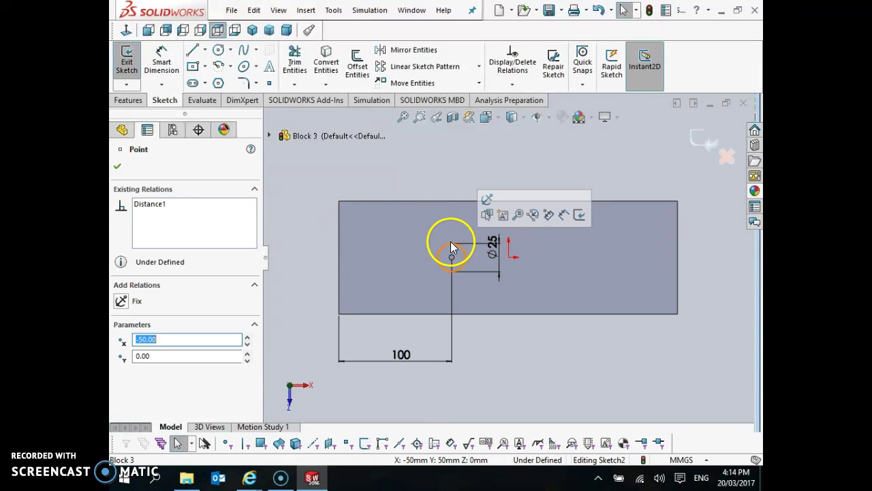
click(447, 202)
scroll(449, 201, down, 5)
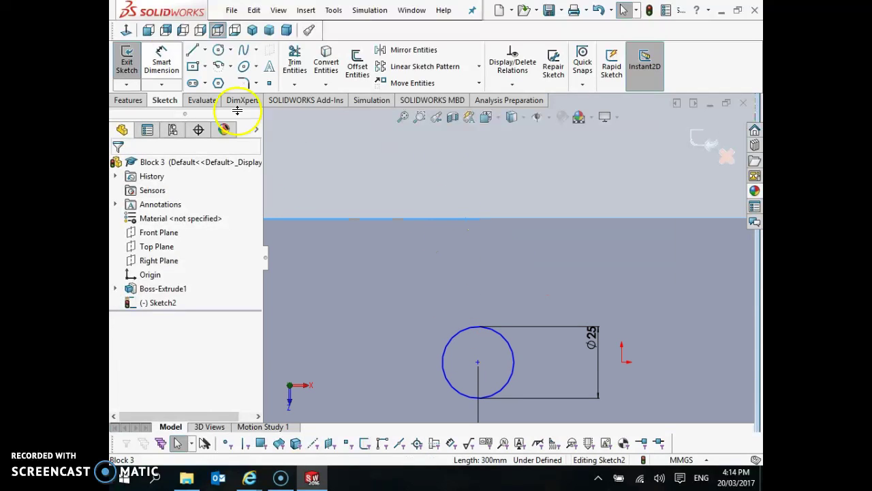
click(160, 65)
click(477, 219)
click(478, 362)
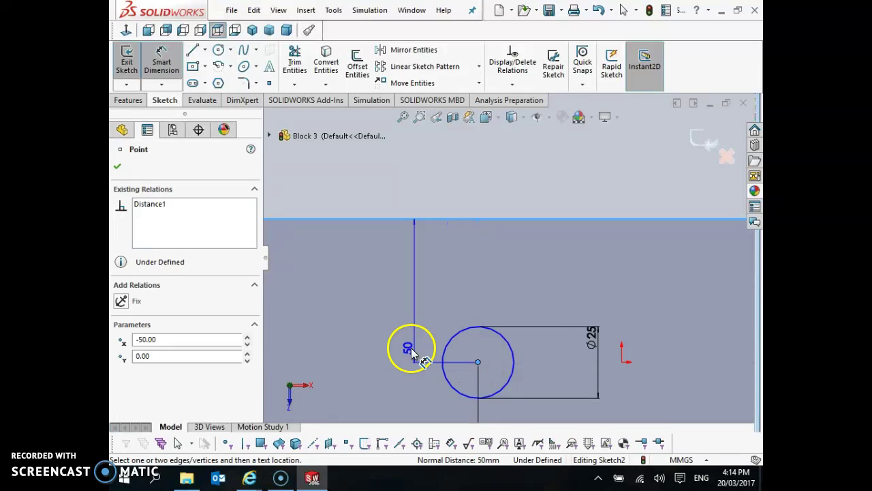
click(409, 351)
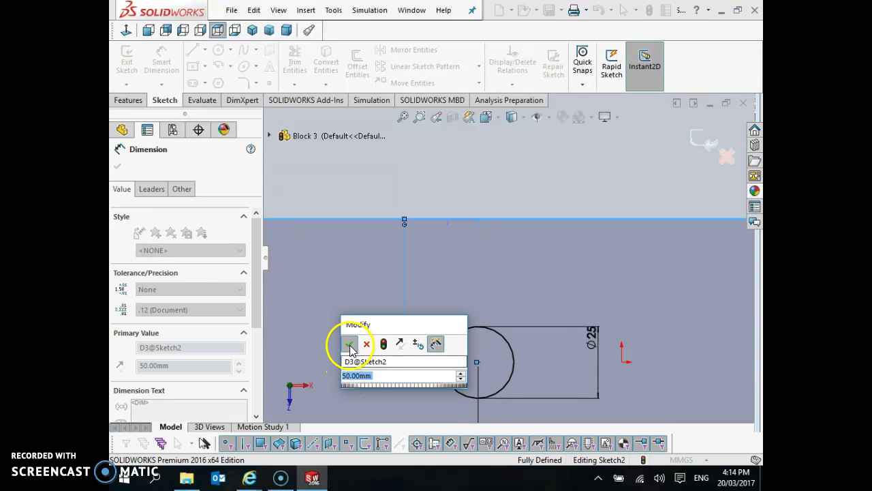
click(348, 345)
scroll(406, 286, up, 5)
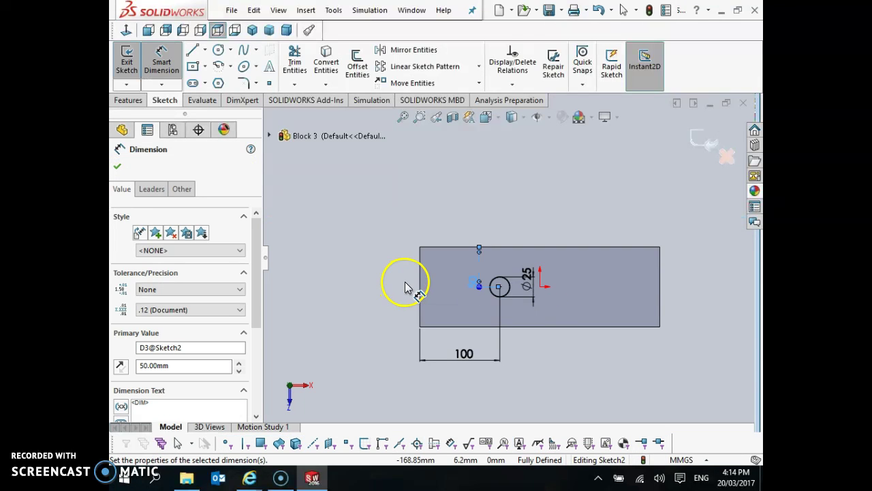
click(118, 167)
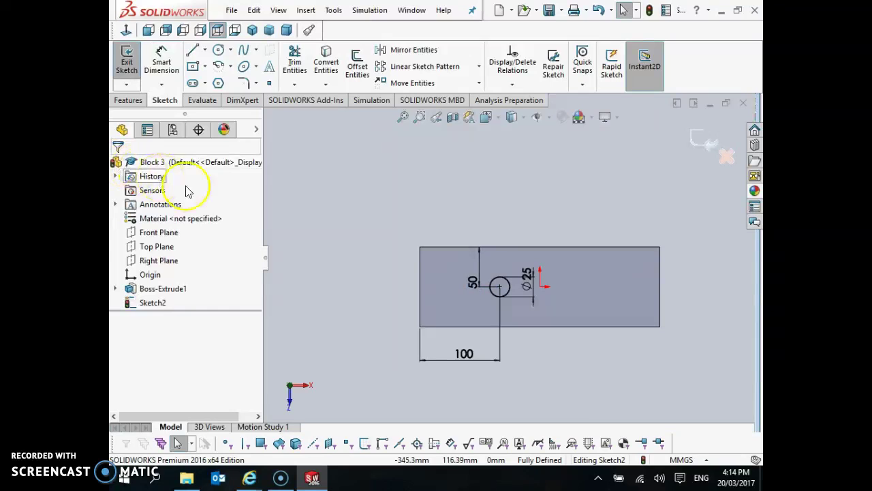
click(126, 61)
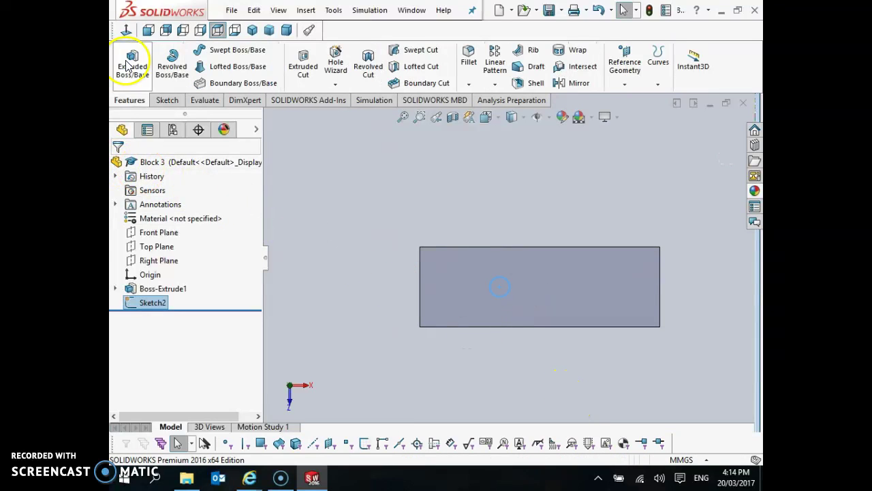
click(393, 259)
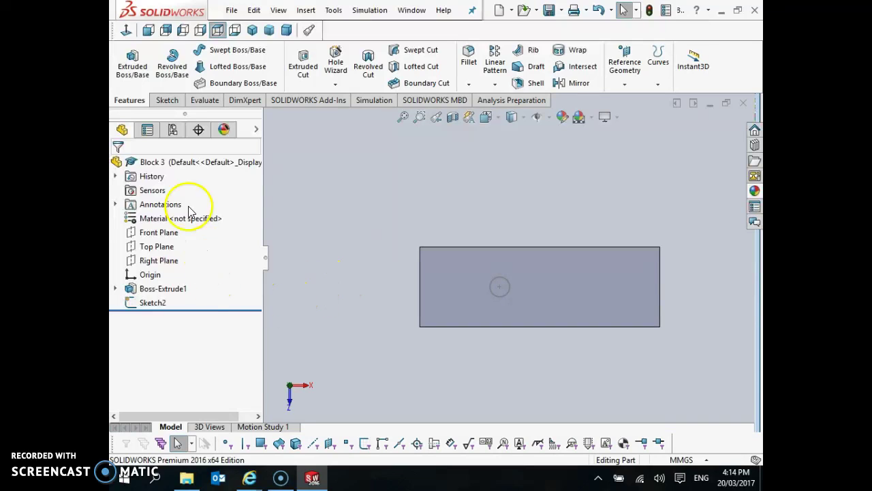
Step: Cut-extrude the 25 mm circle into the block with a blind depth of 60 mm
click(303, 65)
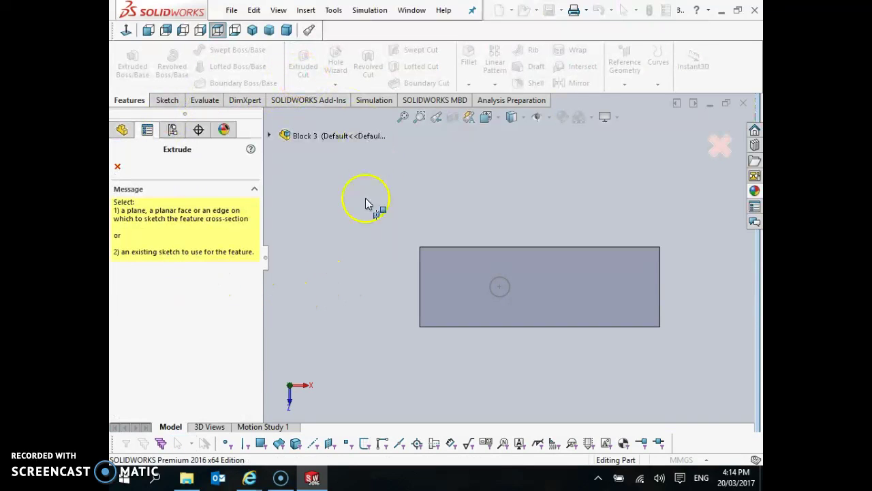
click(502, 280)
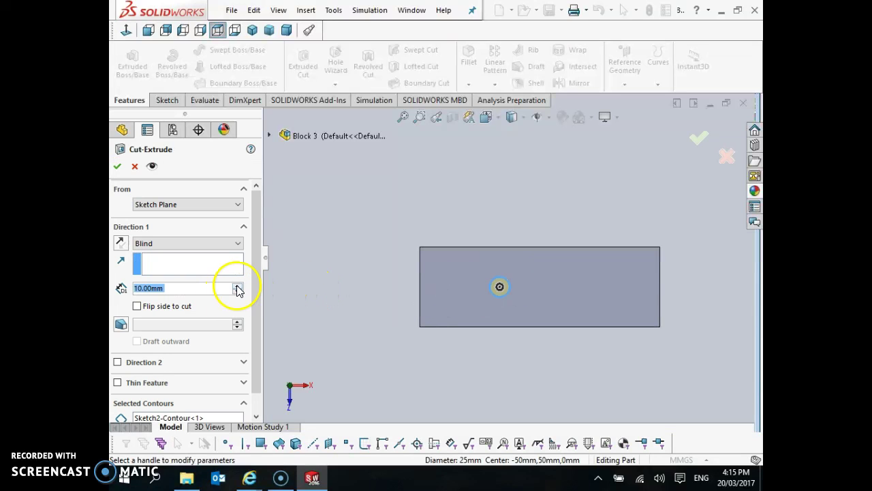
middle_drag(307, 279, 394, 276)
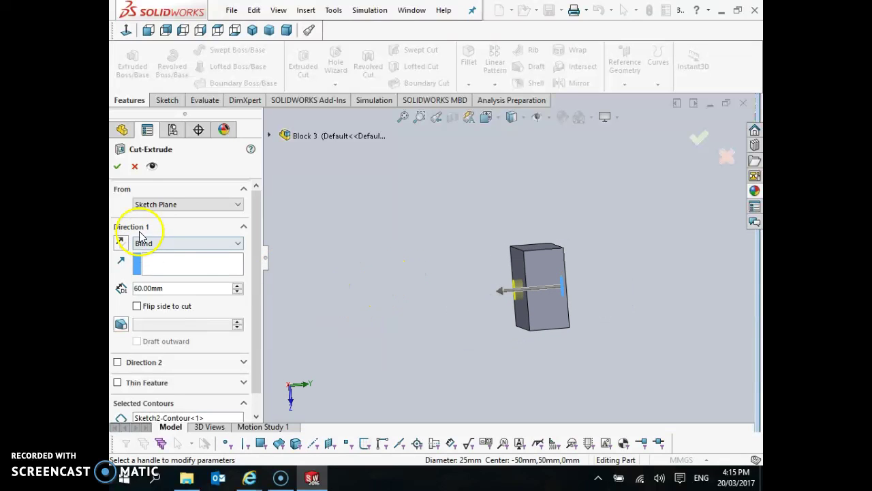
click(118, 168)
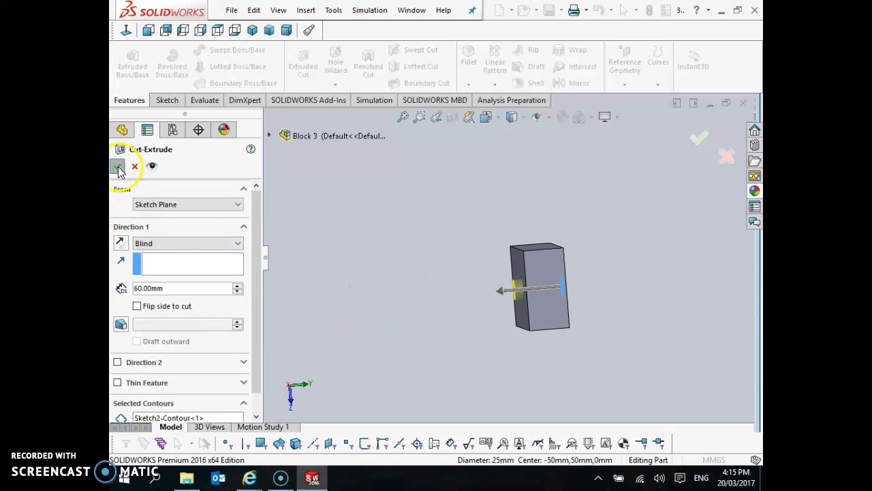
Step: Turn on perspective display and show the block with its hole in the Dimetric view
middle_drag(420, 288, 351, 290)
click(616, 116)
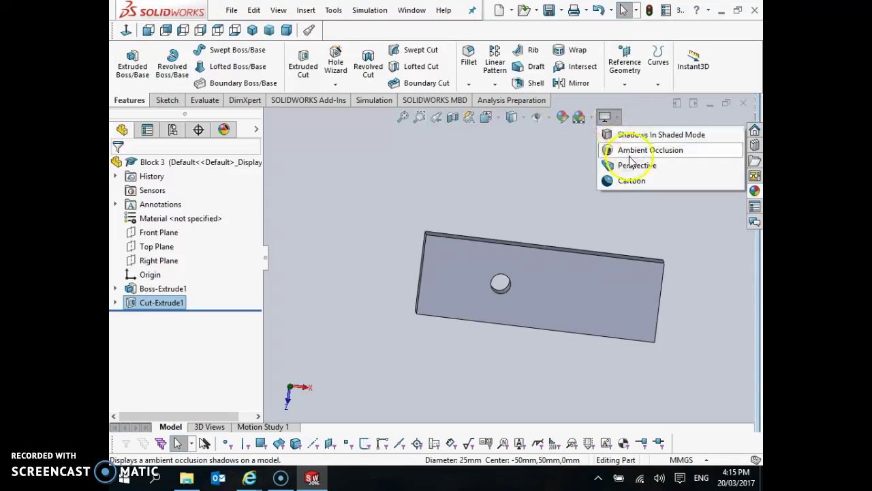
click(629, 166)
middle_drag(628, 171, 467, 80)
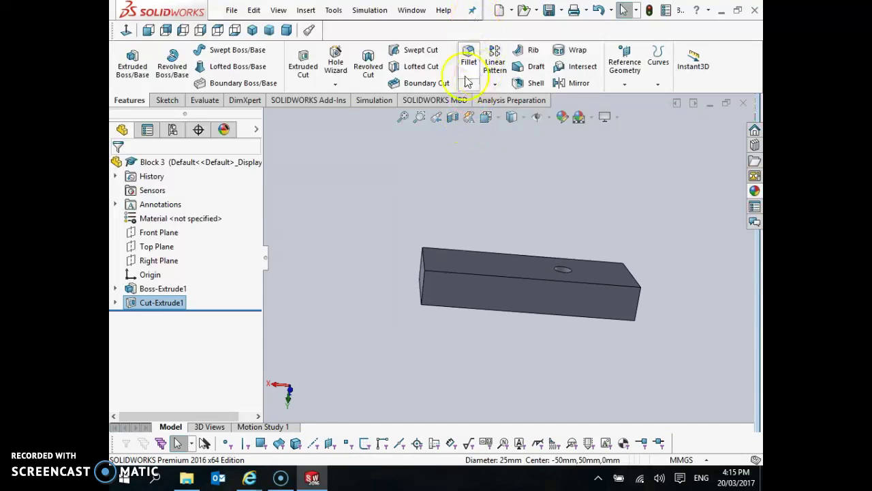
click(286, 30)
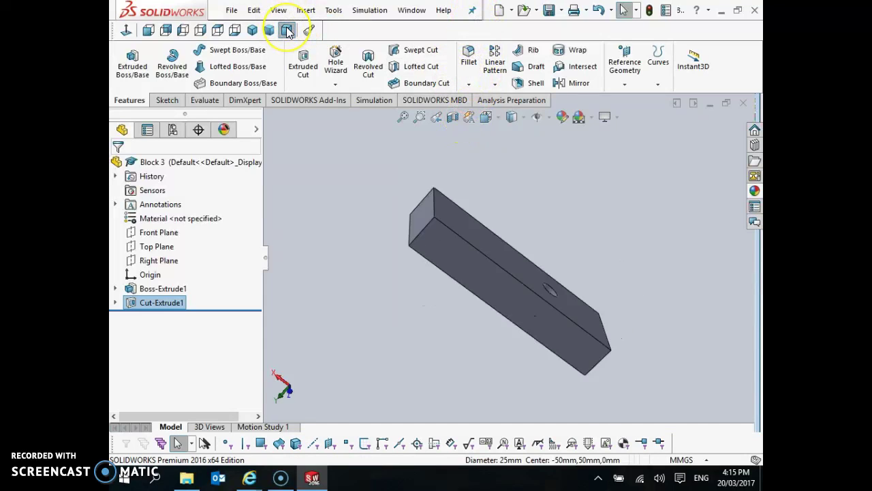
click(317, 213)
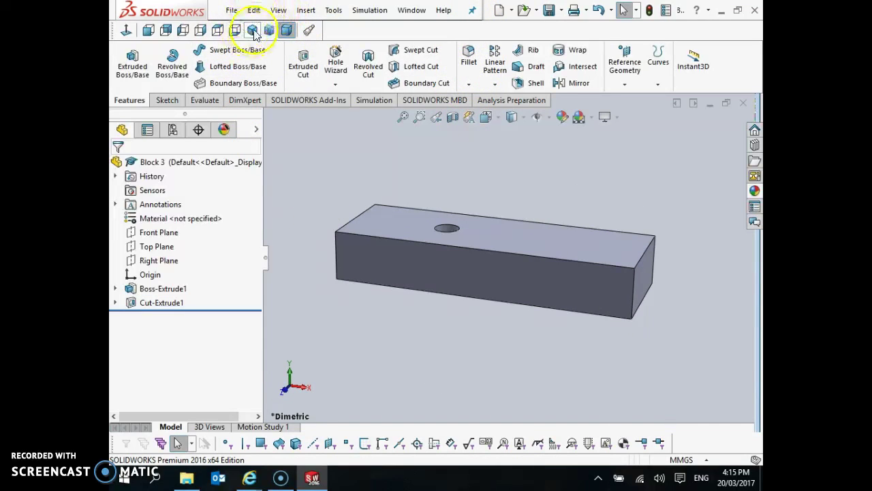
Step: Save the part over the existing Block 3 file in the de4103 folder
click(234, 12)
click(285, 155)
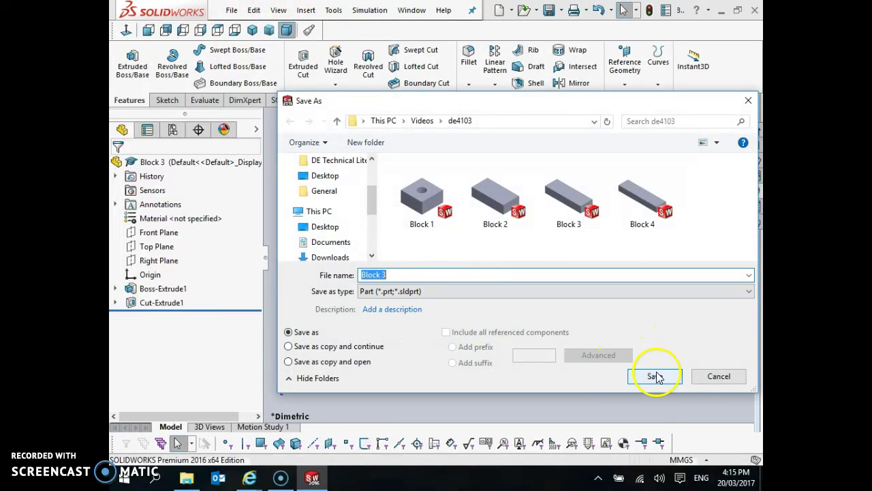
click(655, 376)
click(472, 241)
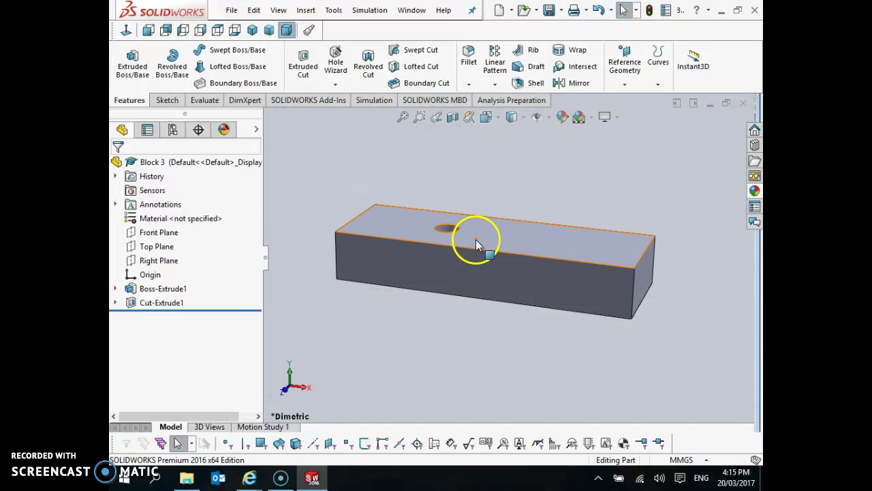